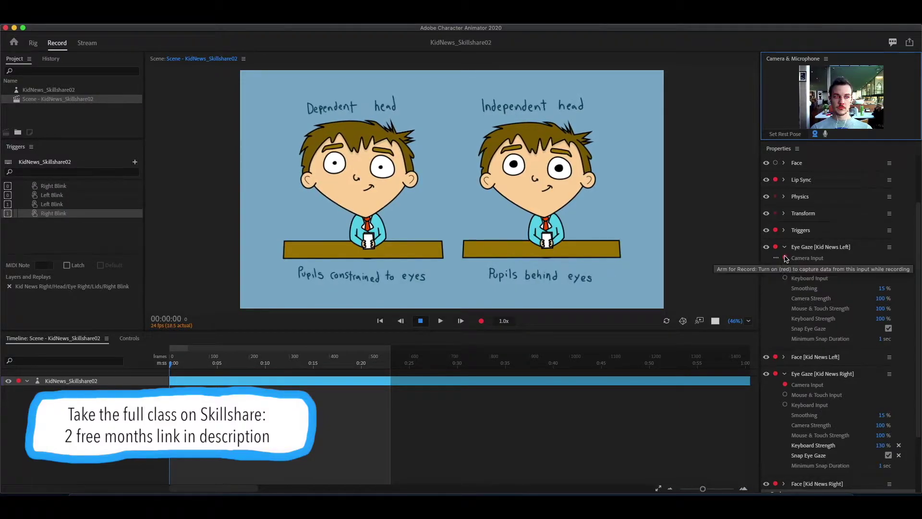
# Steer the left puppet's pupils with the mouse, lower right then up, then switch Mouse & Touch Input off
pyautogui.click(784, 268)
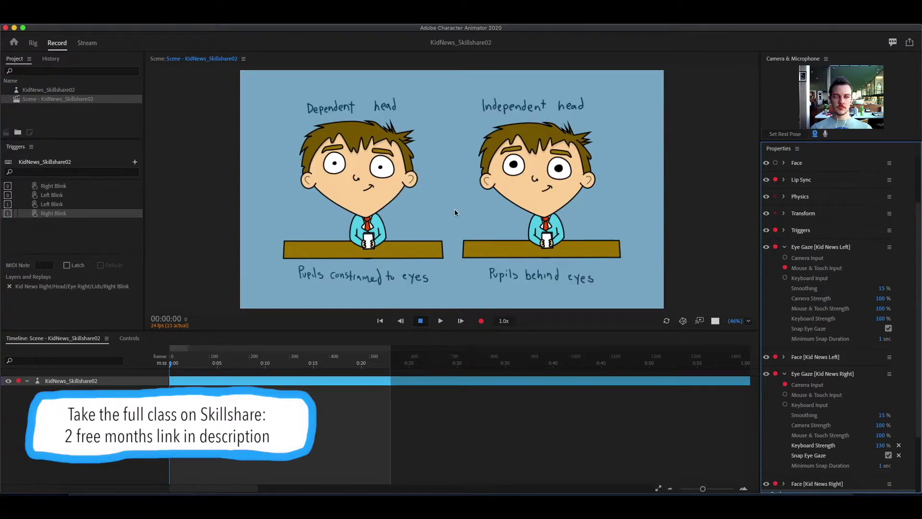
pyautogui.moveTo(455, 213)
pyautogui.mouseDown()
pyautogui.moveTo(450, 250)
pyautogui.moveTo(397, 227)
pyautogui.moveTo(461, 166)
pyautogui.moveTo(448, 126)
pyautogui.moveTo(362, 106)
pyautogui.moveTo(330, 124)
pyautogui.moveTo(345, 169)
pyautogui.moveTo(335, 226)
pyautogui.mouseUp()
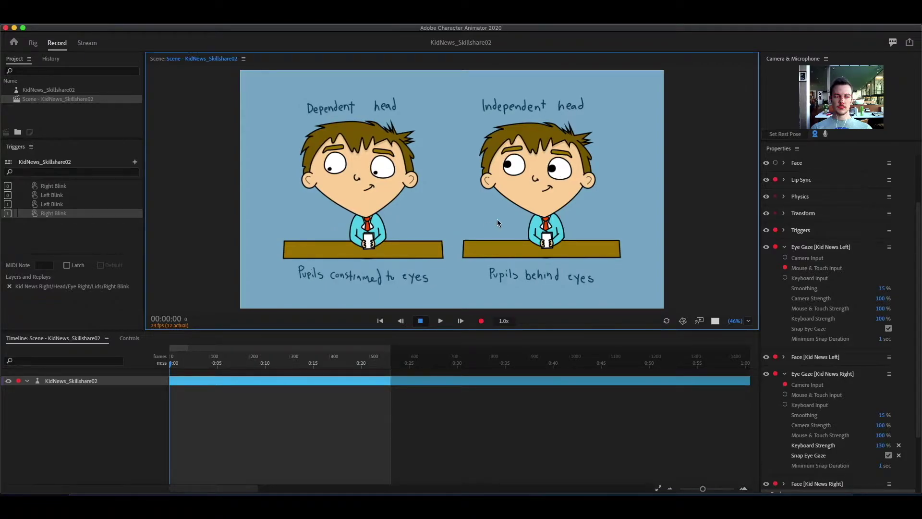
pyautogui.moveTo(497, 223)
pyautogui.mouseDown()
pyautogui.moveTo(499, 144)
pyautogui.moveTo(396, 88)
pyautogui.moveTo(301, 87)
pyautogui.moveTo(260, 213)
pyautogui.moveTo(267, 224)
pyautogui.moveTo(377, 262)
pyautogui.moveTo(433, 134)
pyautogui.moveTo(295, 196)
pyautogui.moveTo(458, 182)
pyautogui.mouseUp()
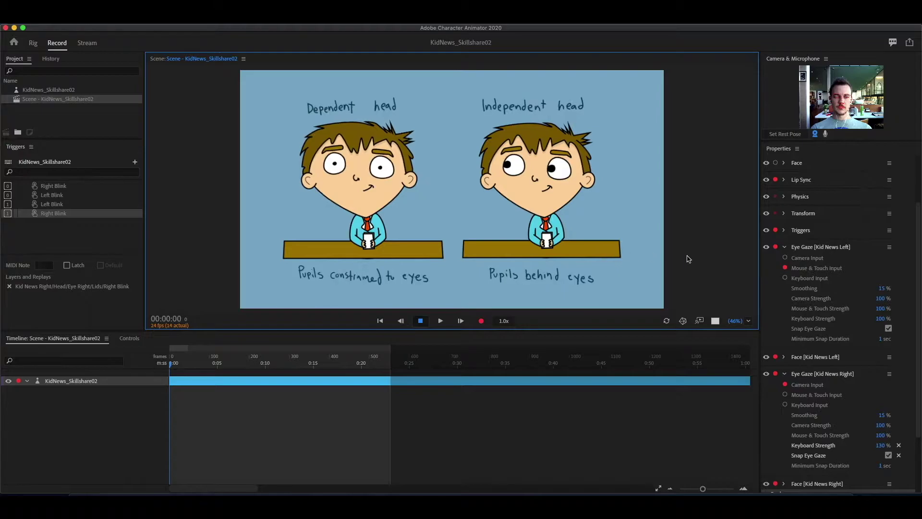
pyautogui.click(785, 268)
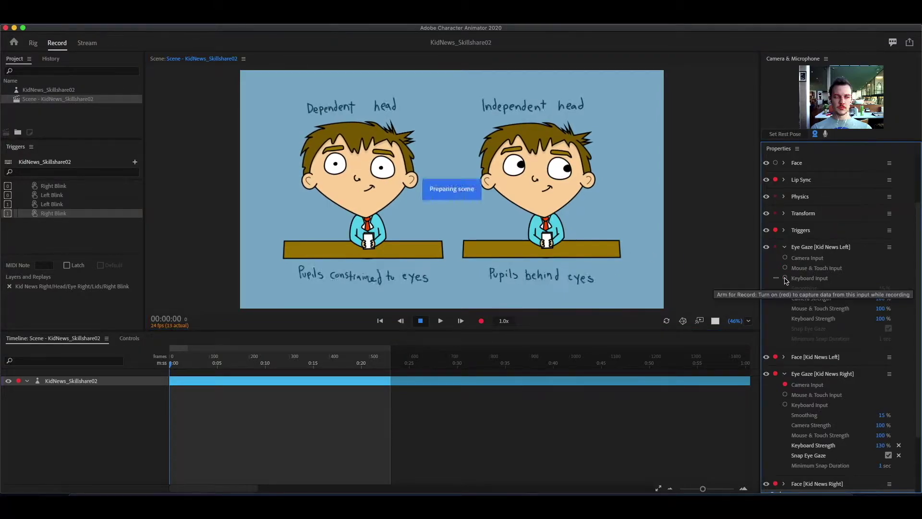
# Arm Keyboard Input for the left puppet's Eye Gaze and move its pupils down-right with the arrow keys
pyautogui.click(785, 278)
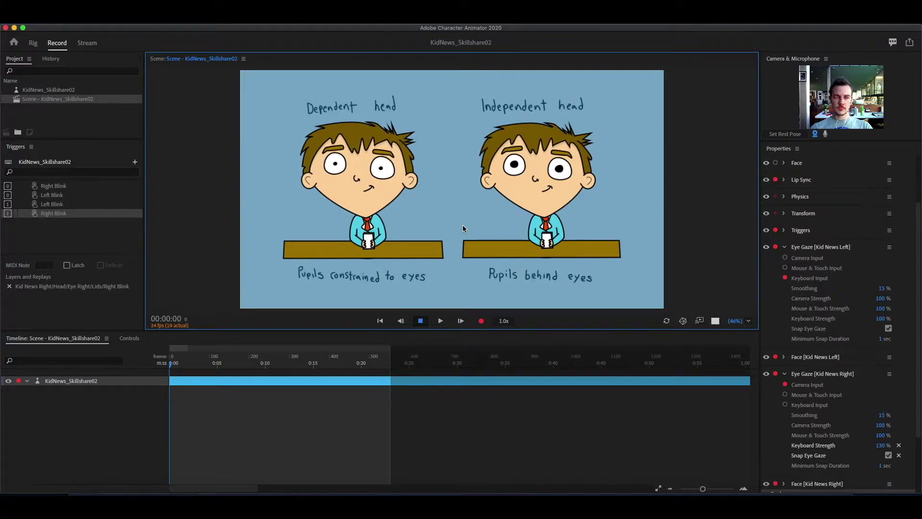
pyautogui.press('Down')
pyautogui.press('Right')
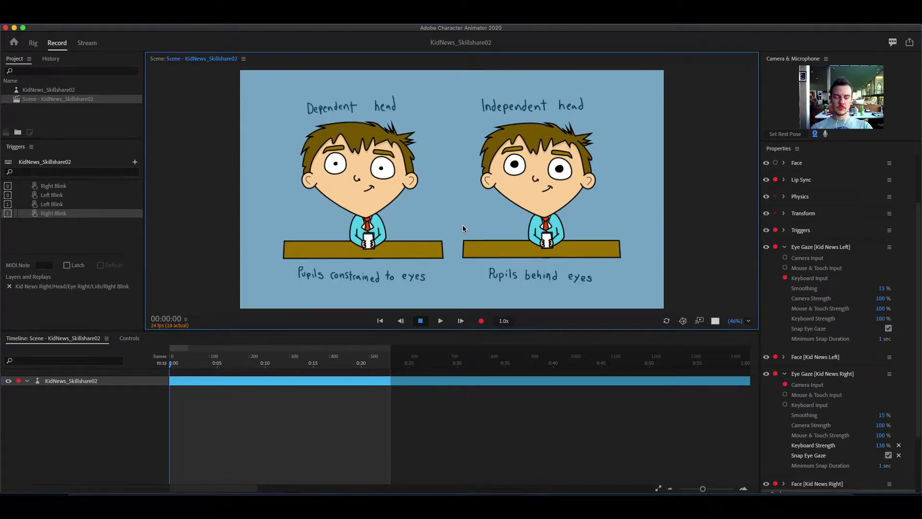
pyautogui.scroll(-3, 883, 340)
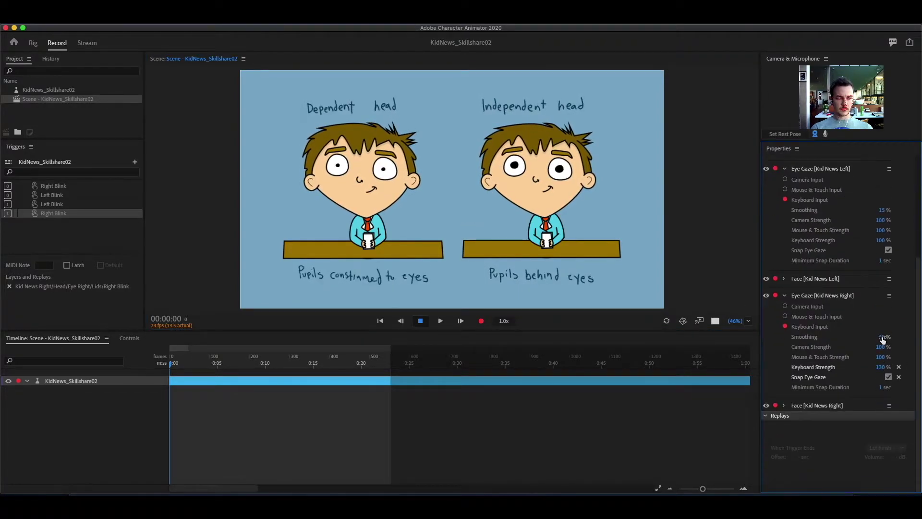
pyautogui.click(882, 337)
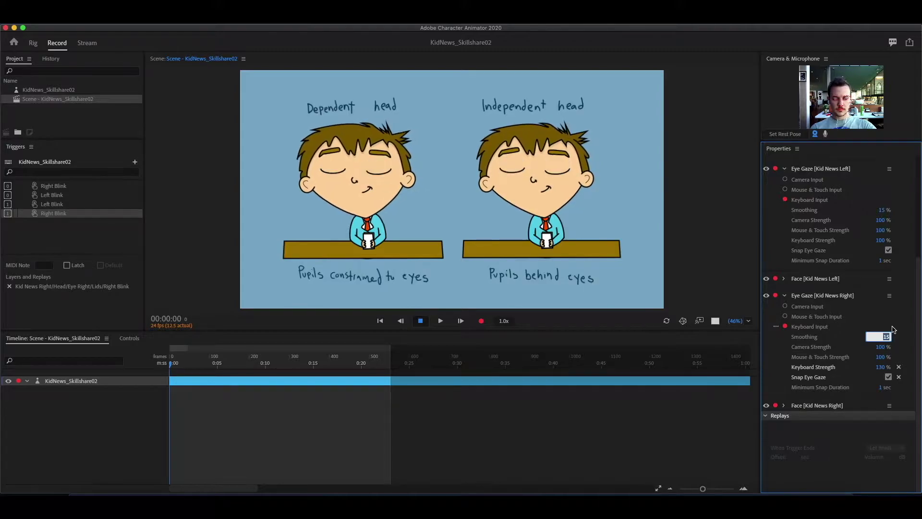
pyautogui.write('100')
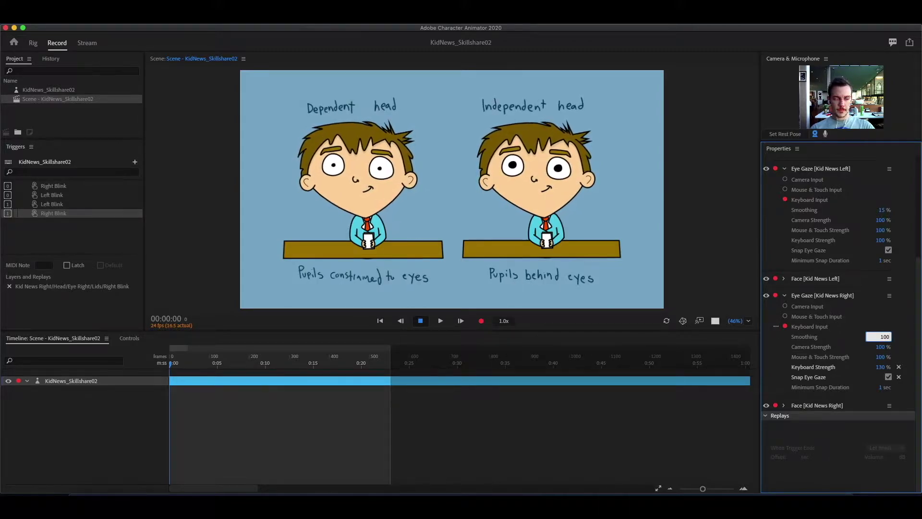
pyautogui.click(661, 271)
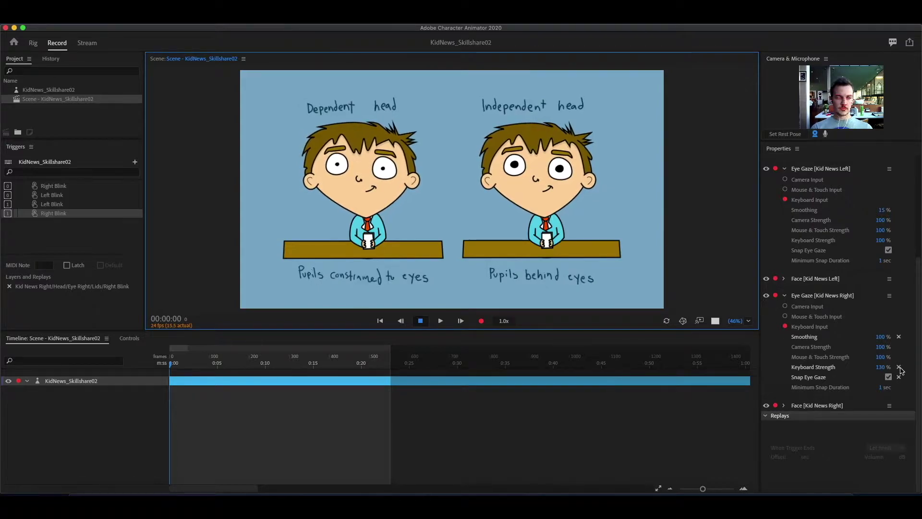
pyautogui.click(899, 337)
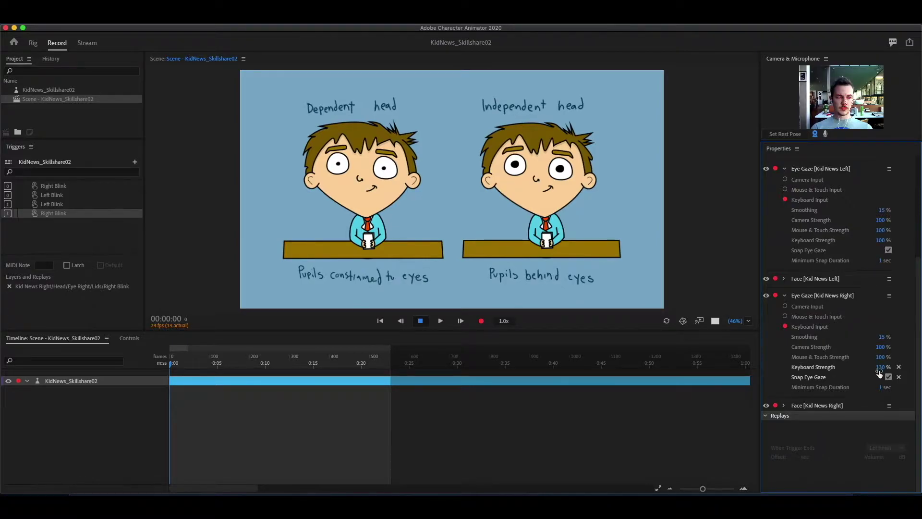
pyautogui.moveTo(879, 372); pyautogui.dragTo(846, 372)
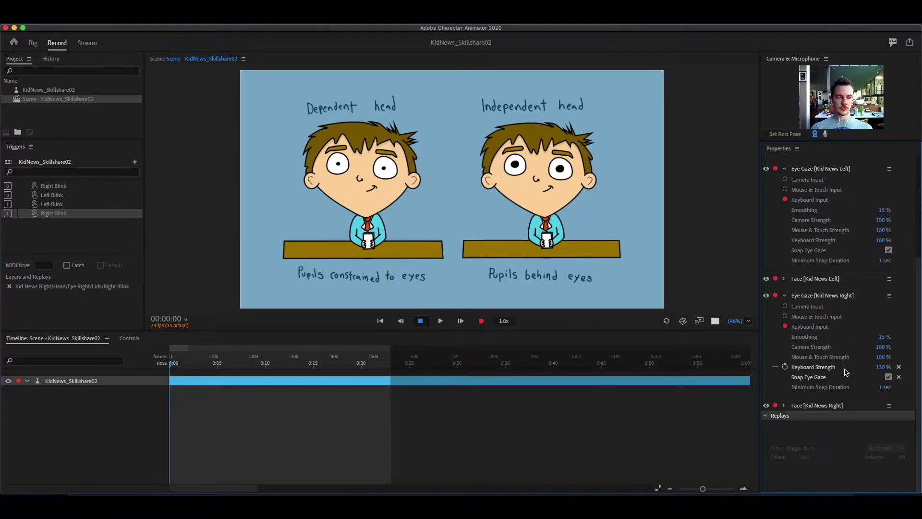
# Set the right puppet's Eye Gaze Keyboard Strength to 200% and test an up-right glance
pyautogui.click(880, 367)
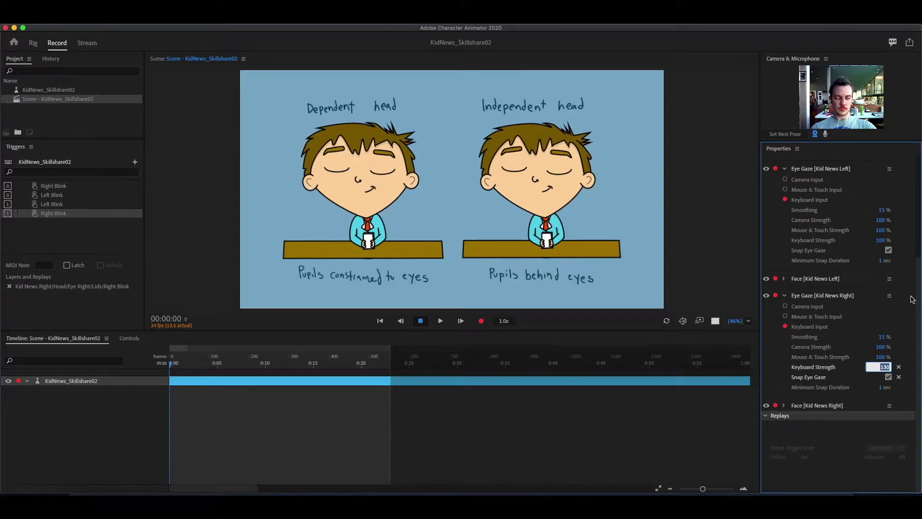
pyautogui.write('200')
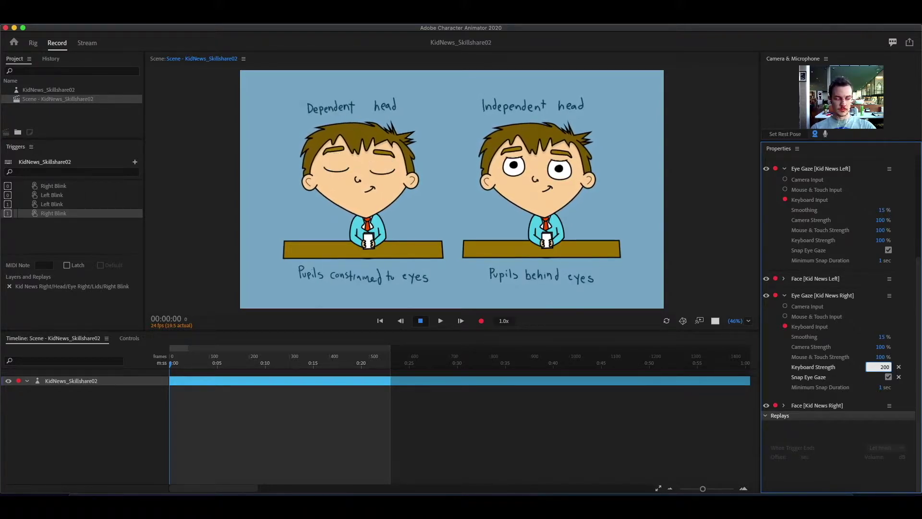
pyautogui.press('Return')
pyautogui.click(601, 206)
pyautogui.press('Up')
pyautogui.press('Right')
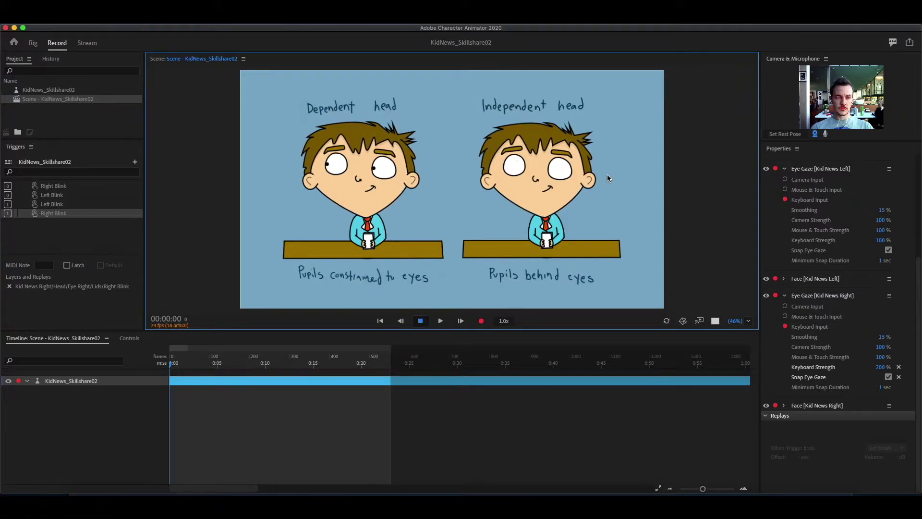
# Lower Keyboard Strength to 140% and test a leftward glance
pyautogui.click(880, 367)
pyautogui.write('140')
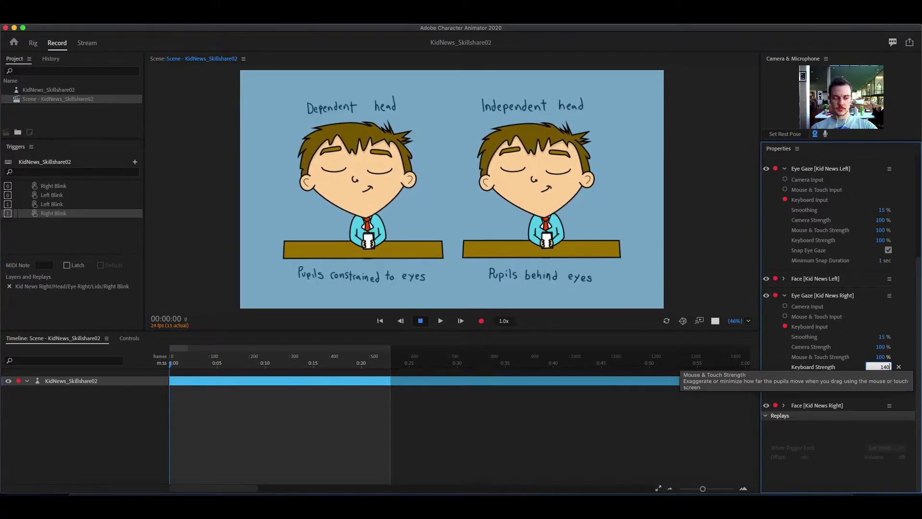
pyautogui.press('Return')
pyautogui.click(604, 207)
pyautogui.press('Left')
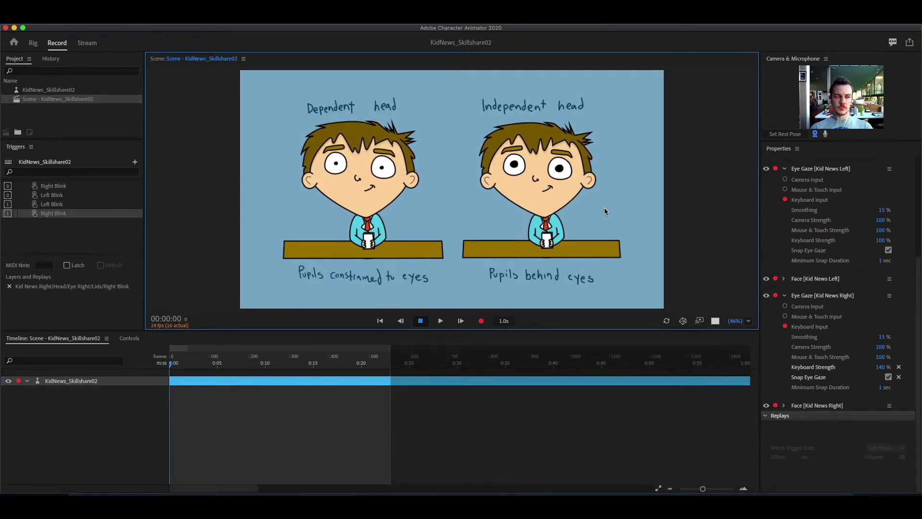
# Try Keyboard Strength at 40% with a left glance, then reset it to 100%
pyautogui.click(882, 366)
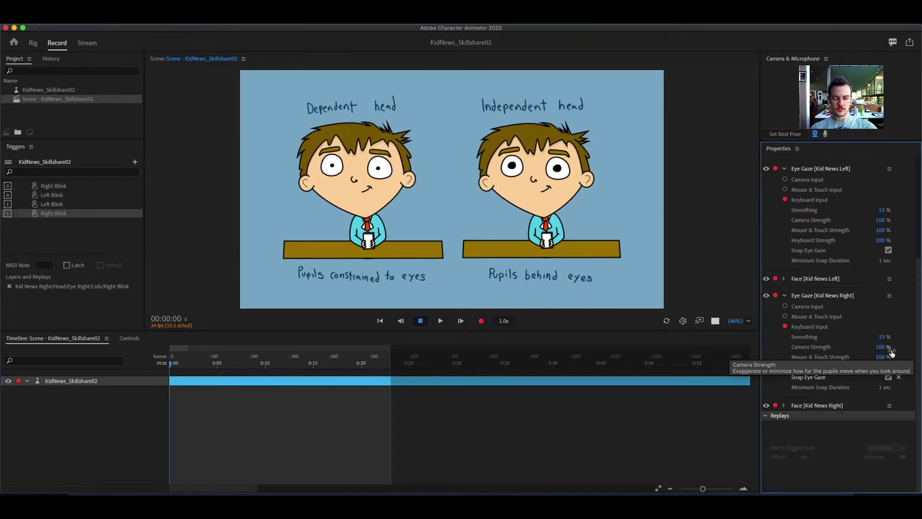
pyautogui.write('40')
pyautogui.press('Return')
pyautogui.press('Left')
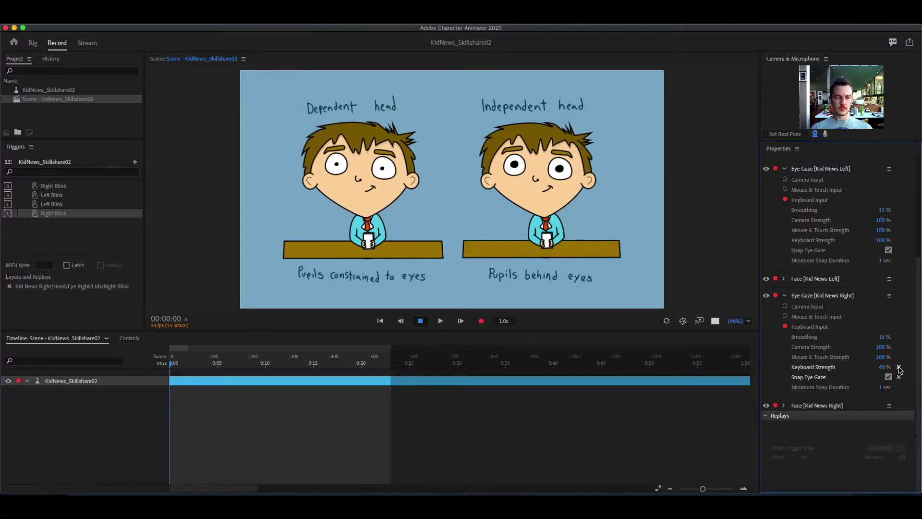
pyautogui.click(900, 367)
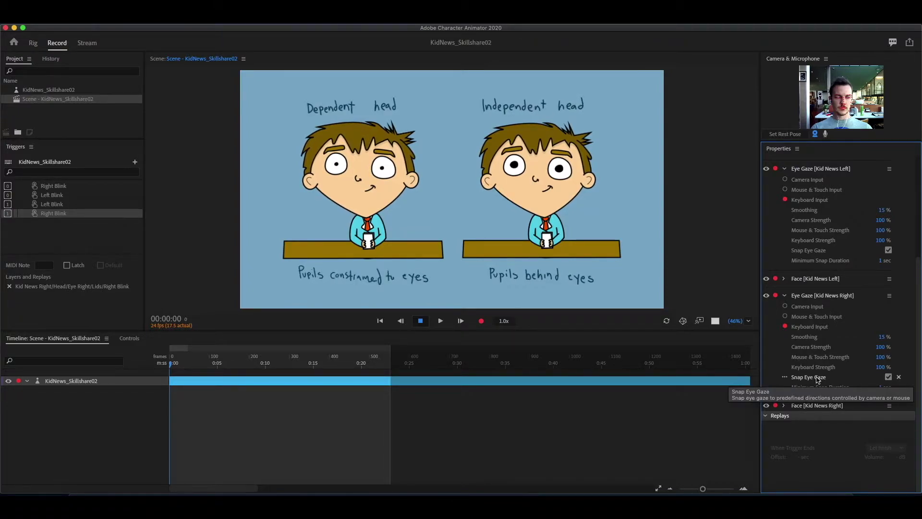
pyautogui.click(888, 377)
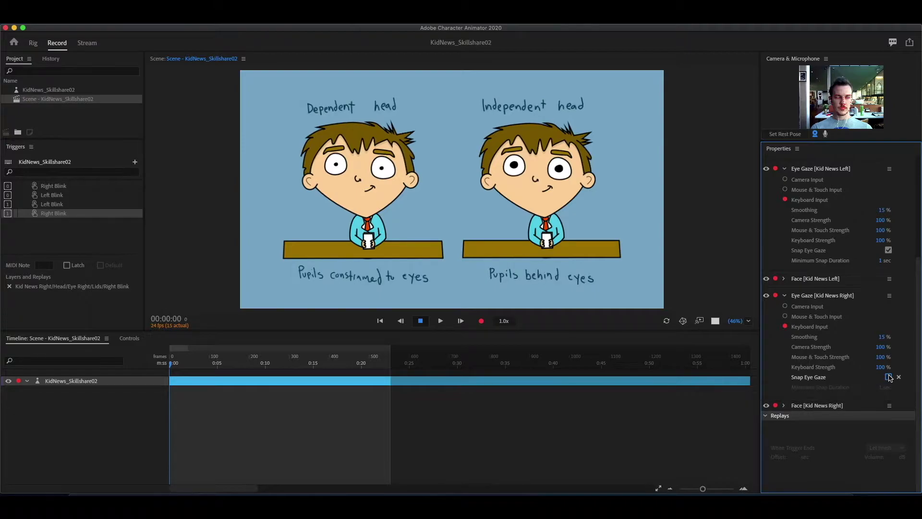
pyautogui.click(682, 257)
pyautogui.press('Up')
pyautogui.press('Right')
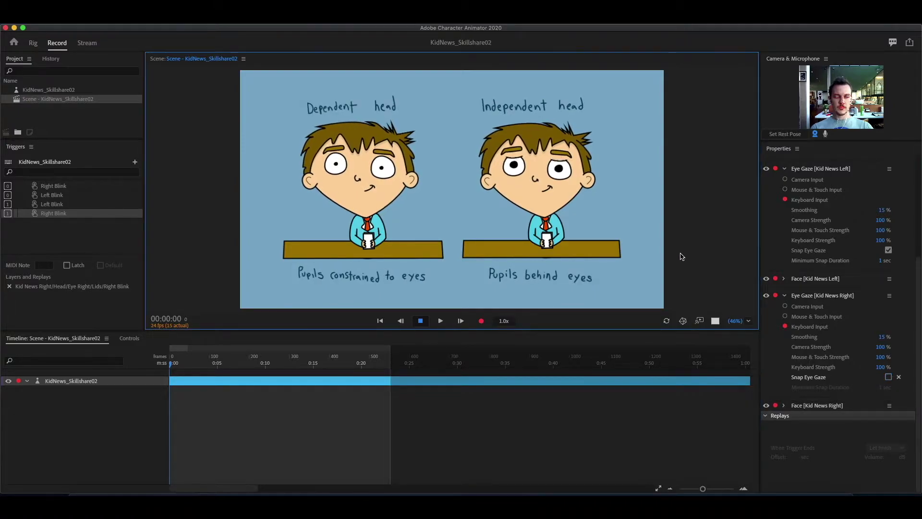
pyautogui.press('Up')
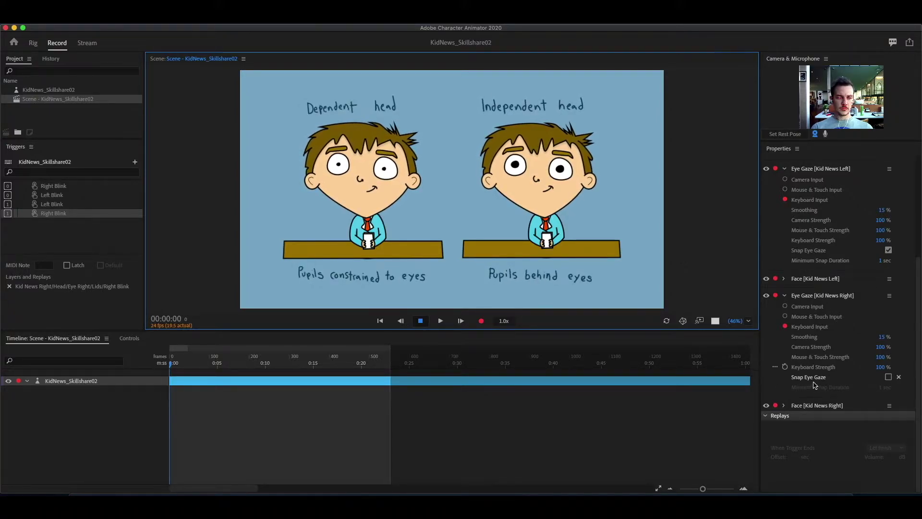
pyautogui.click(888, 377)
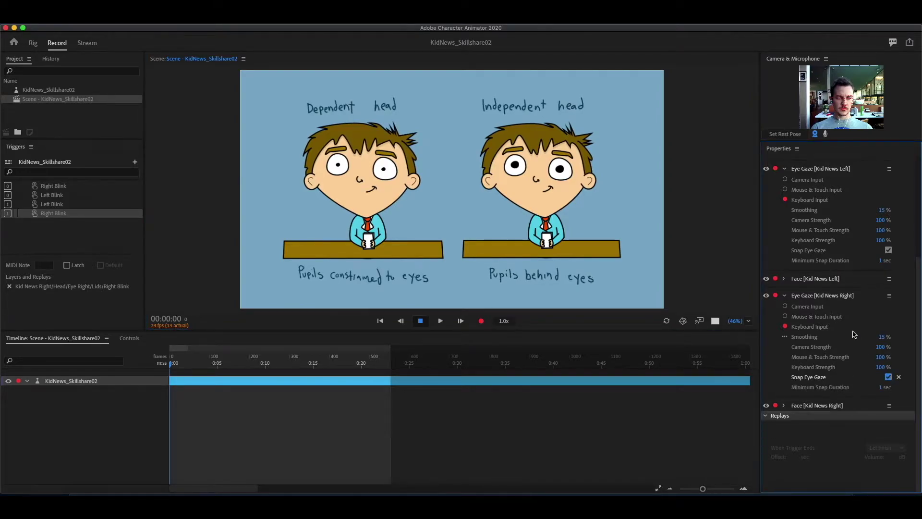
# Expand the right puppet's Face settings, set Eyelid Strength to 0%, and test blinking
pyautogui.scroll(3, 853, 335)
pyautogui.scroll(-3, 850, 336)
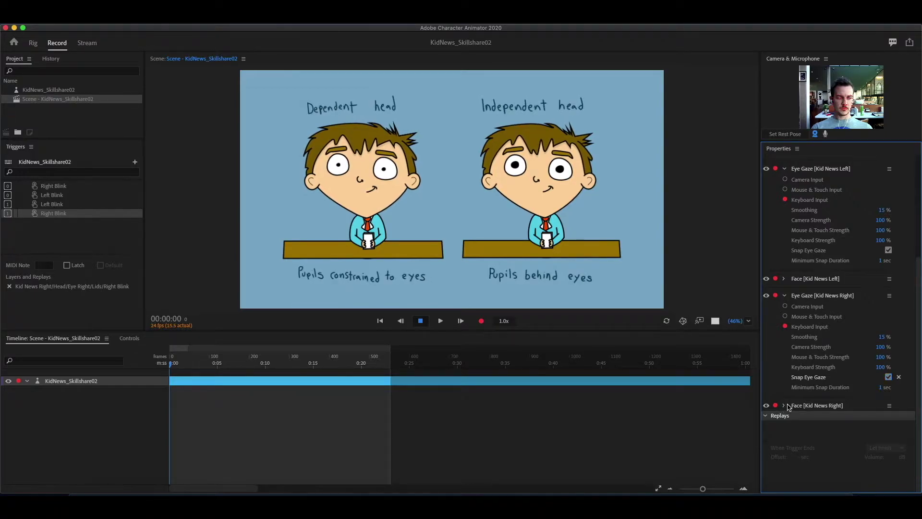
pyautogui.click(816, 405)
pyautogui.scroll(-3, 813, 408)
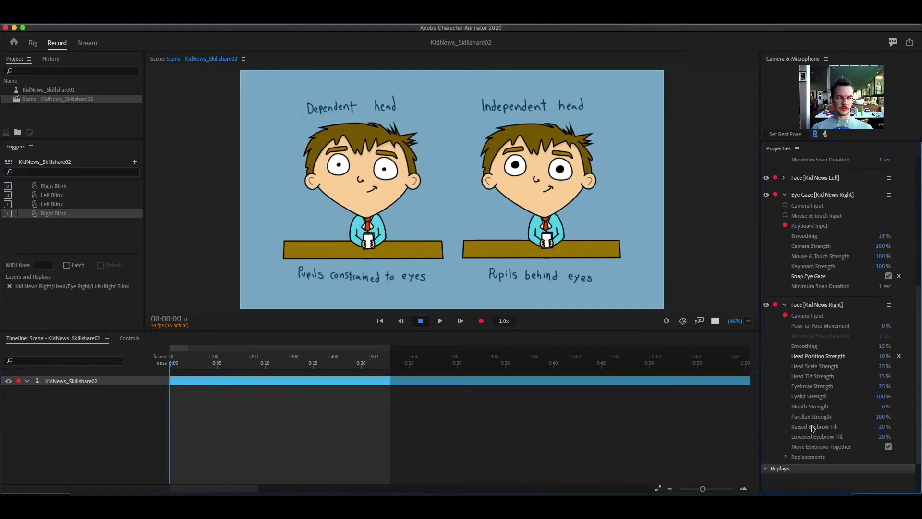
pyautogui.click(881, 396)
pyautogui.write('0')
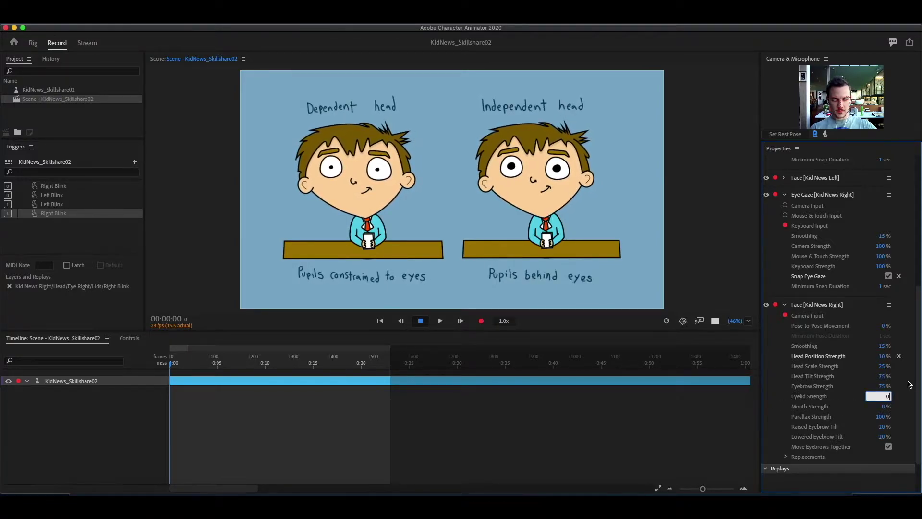
pyautogui.press('Return')
pyautogui.click(615, 202)
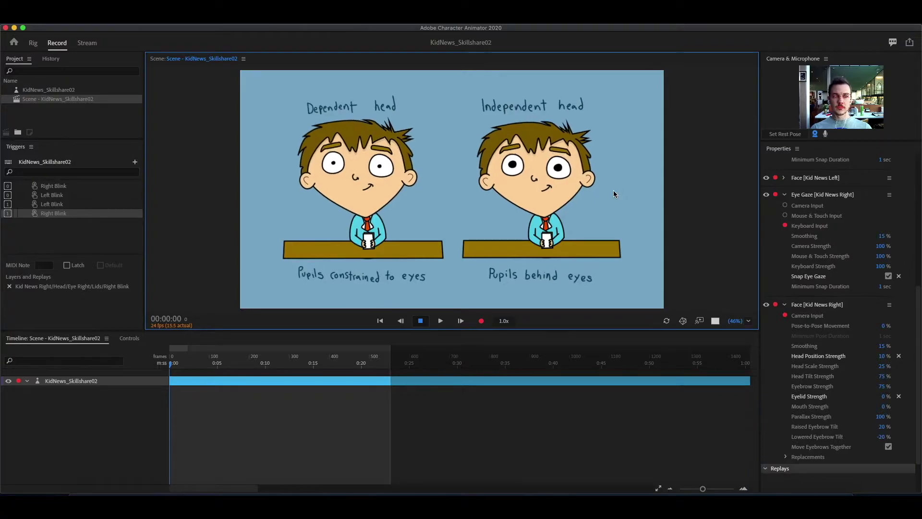
# Set the rest pose, reset Eyelid Strength to 100%, and collapse the right Face group
pyautogui.click(791, 135)
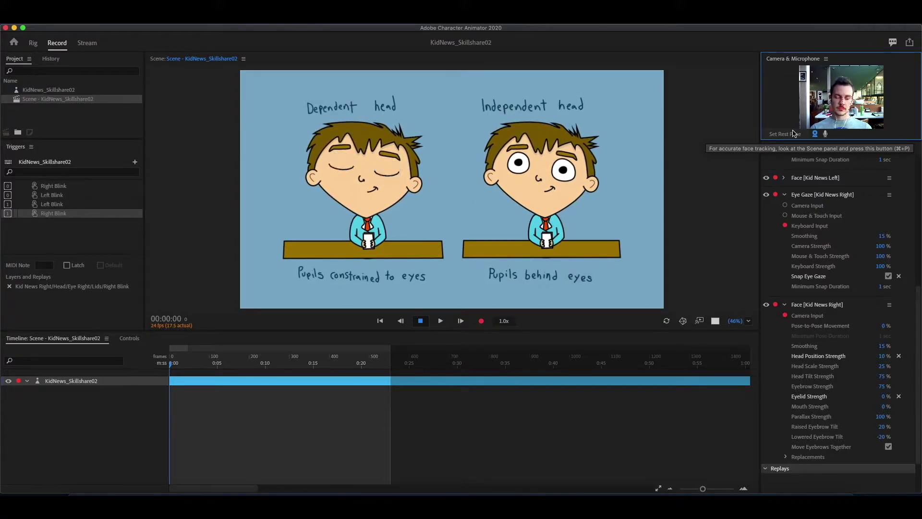
pyautogui.click(793, 134)
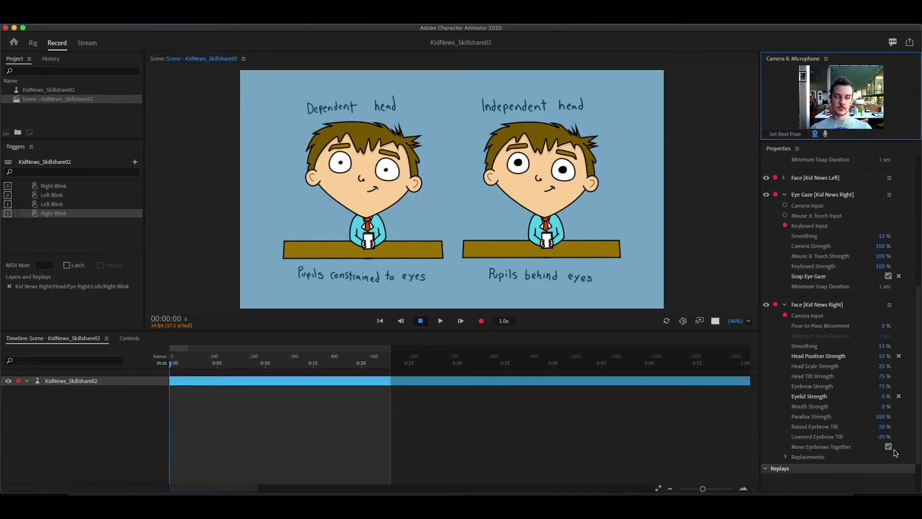
pyautogui.scroll(2, 892, 428)
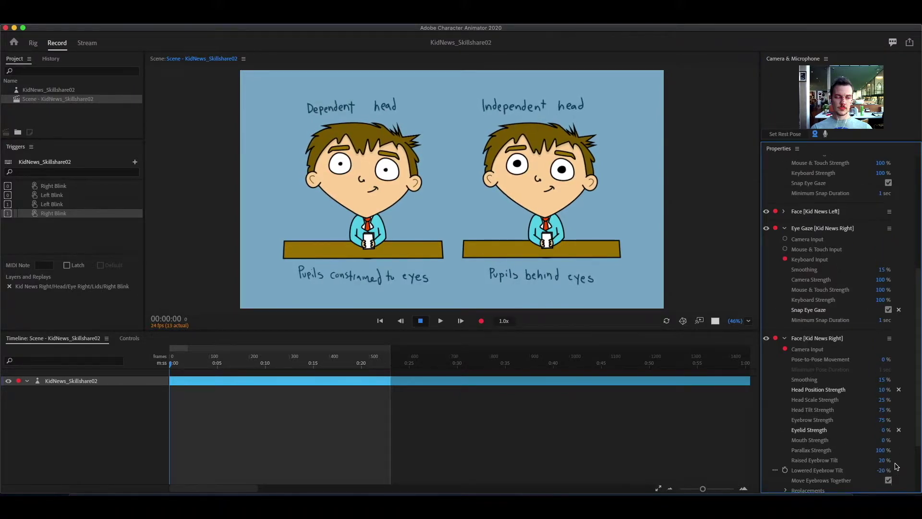
pyautogui.click(899, 430)
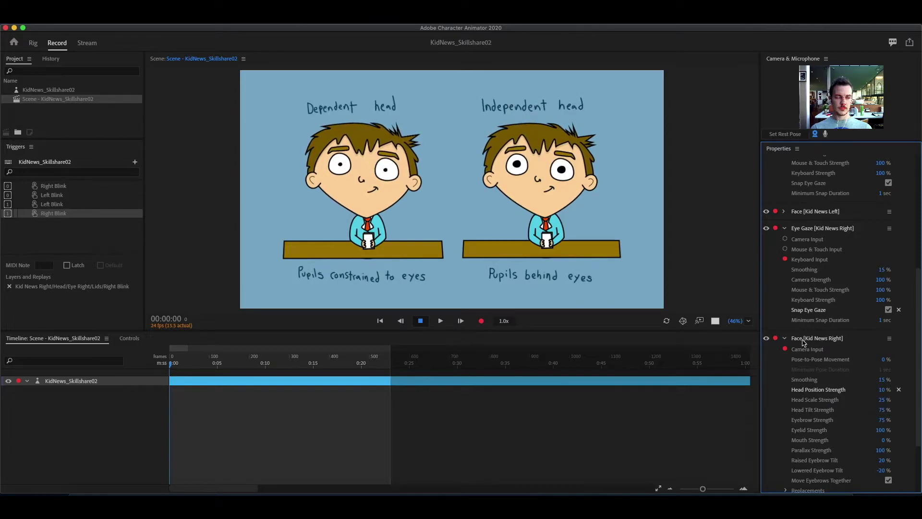
pyautogui.click(784, 338)
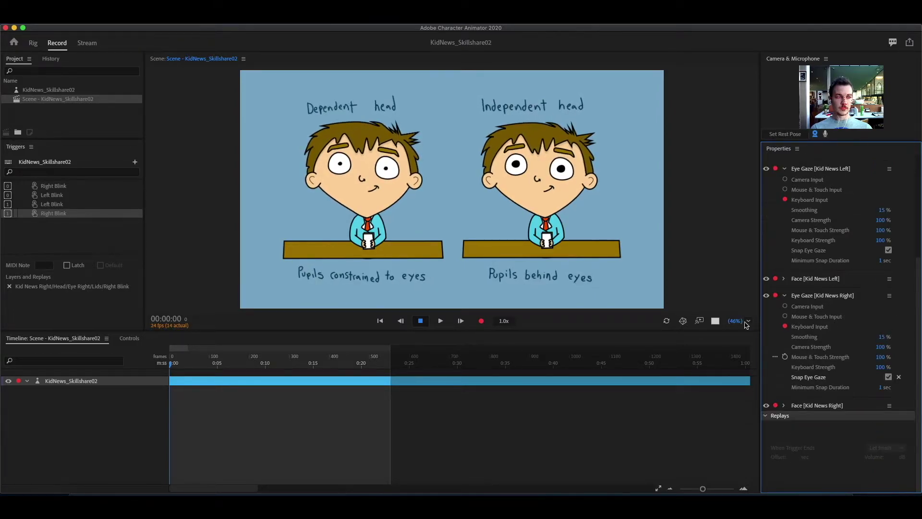
# Collapse the right puppet's Eye Gaze group and expand Face [Kid News Right] below the left Face settings
pyautogui.click(620, 230)
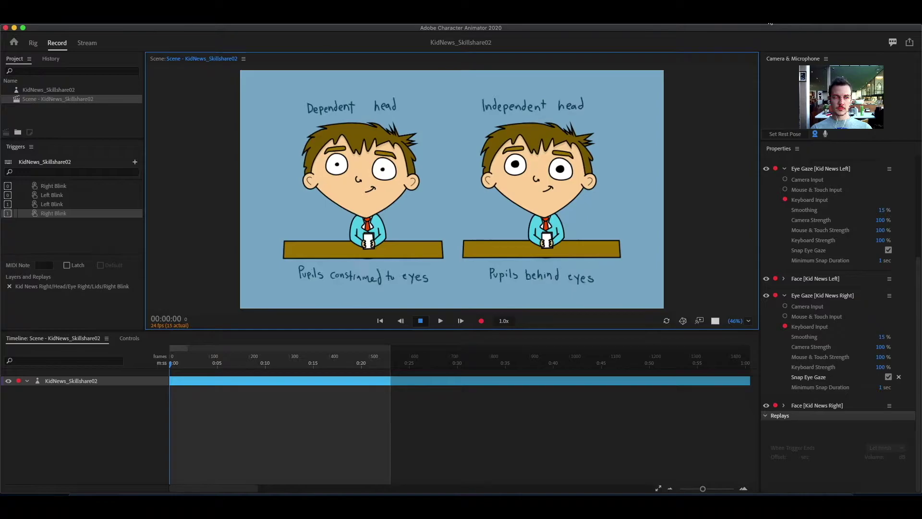
pyautogui.click(785, 295)
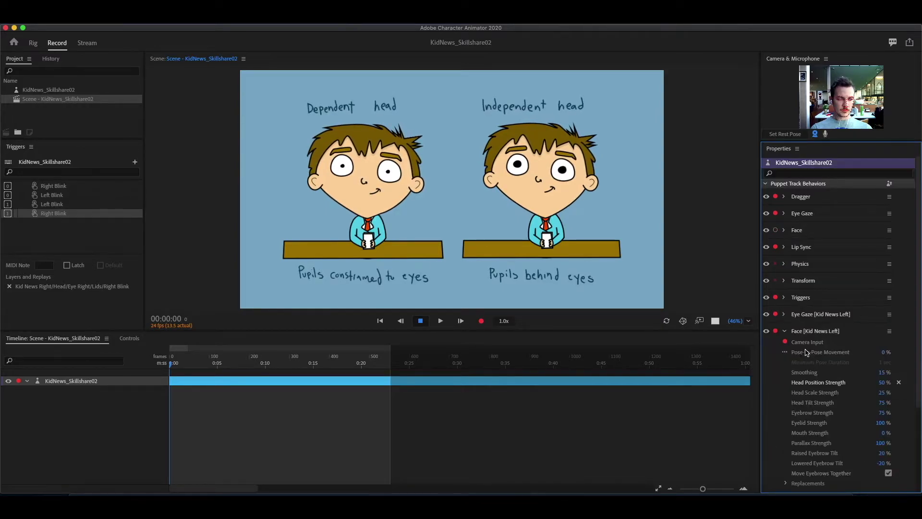
pyautogui.scroll(-1, 810, 352)
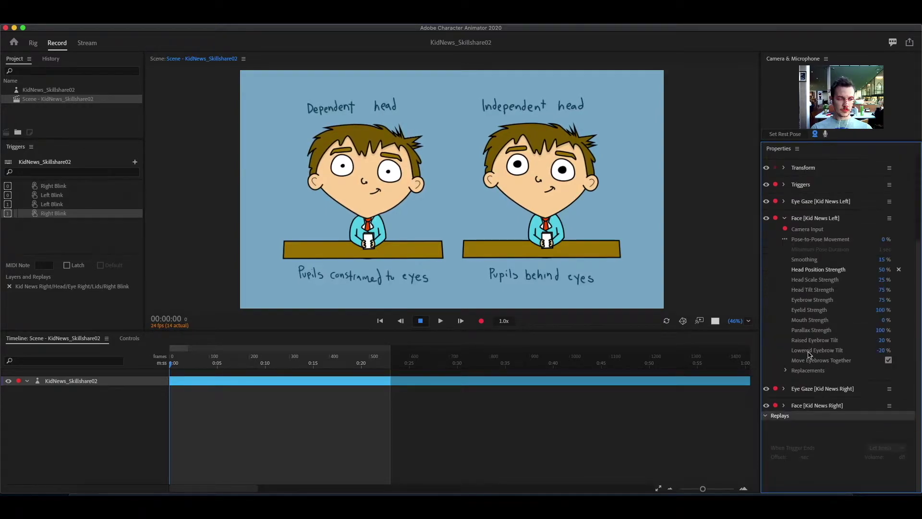
pyautogui.click(784, 405)
pyautogui.scroll(-3, 826, 361)
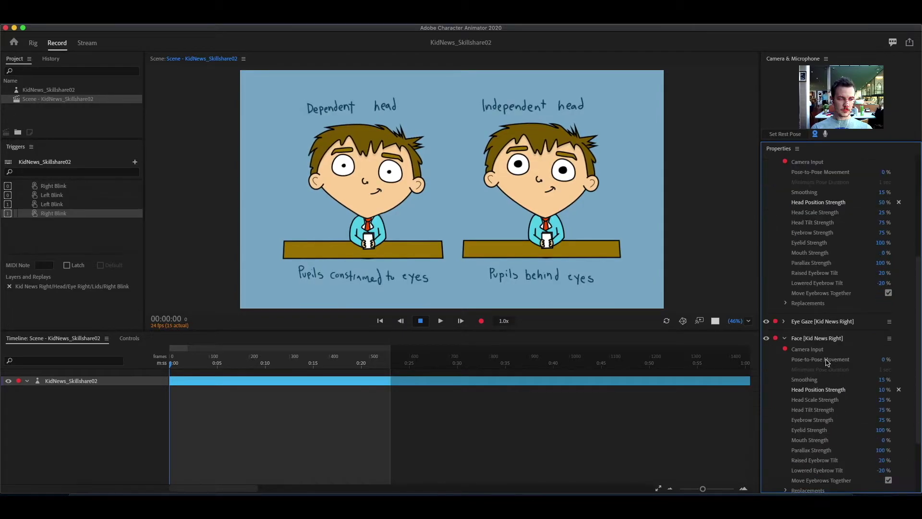
pyautogui.scroll(2, 826, 361)
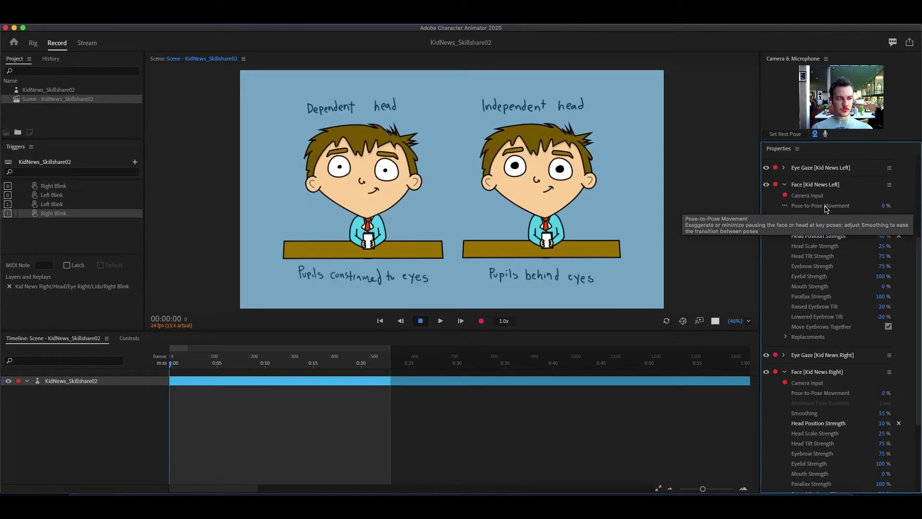
# Enter 100 as Pose-to-Pose Movement under Face [Kid News Right]
pyautogui.click(885, 392)
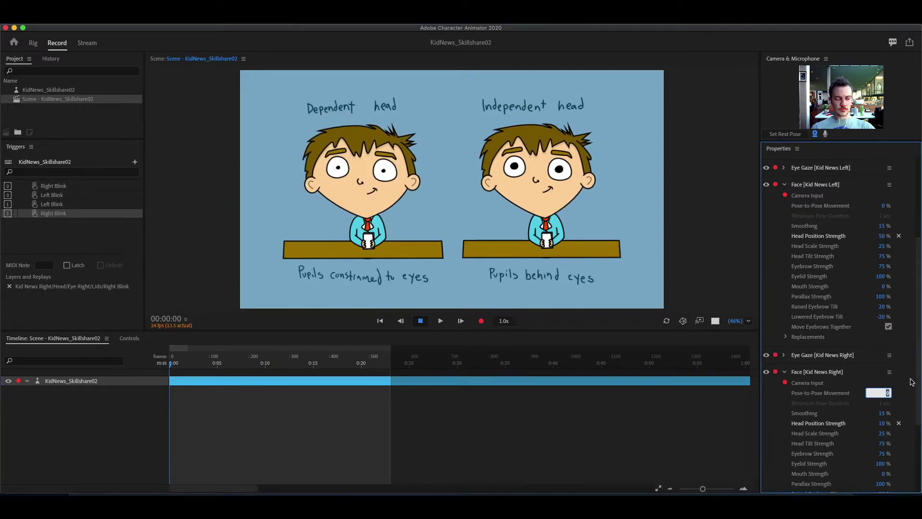
pyautogui.write('100')
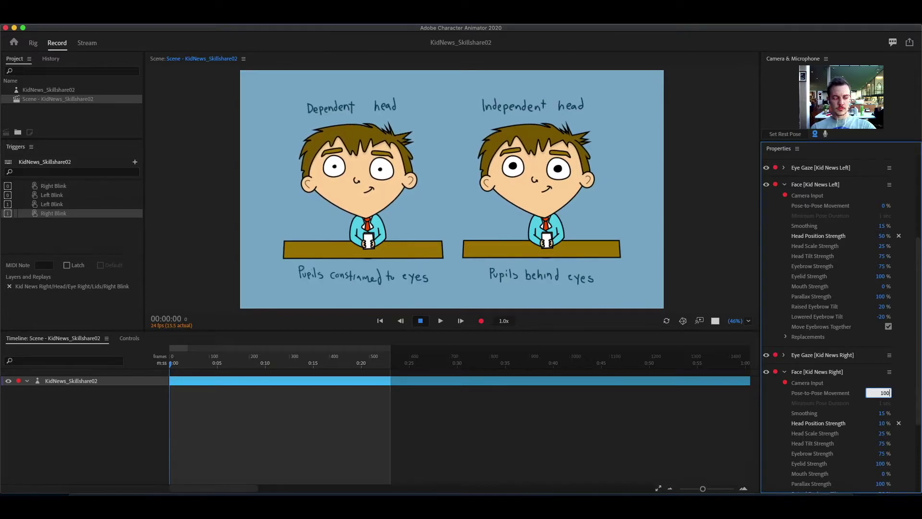
pyautogui.press('Return')
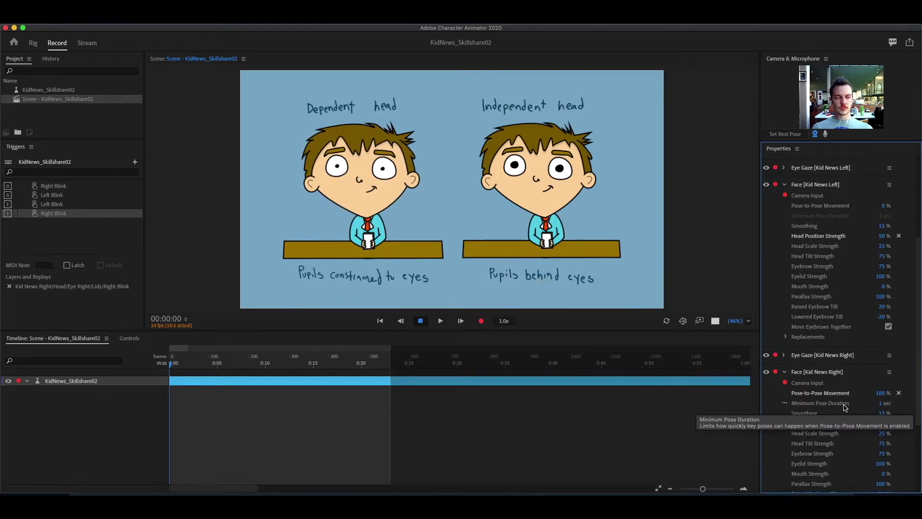
# Test the right puppet's Smoothing at 100%, then reset Smoothing to 15% and Pose-to-Pose Movement to 0%
pyautogui.click(882, 414)
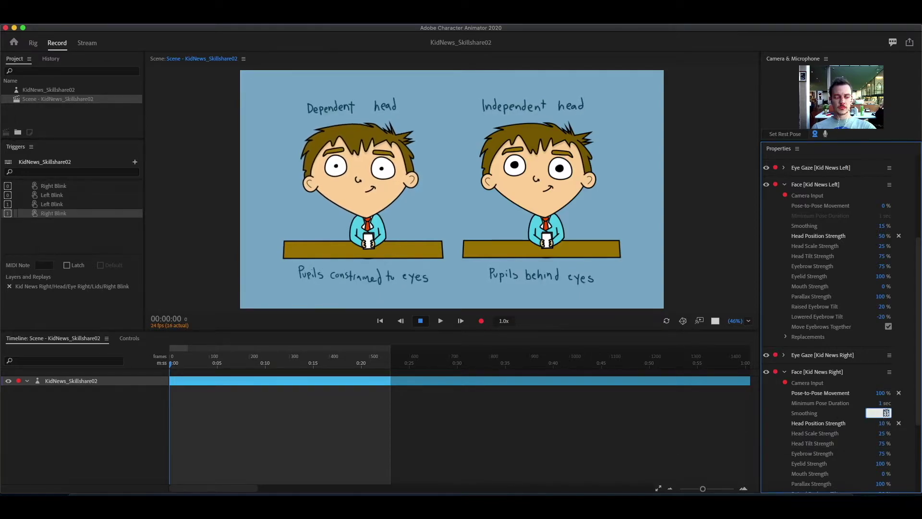
pyautogui.write('100')
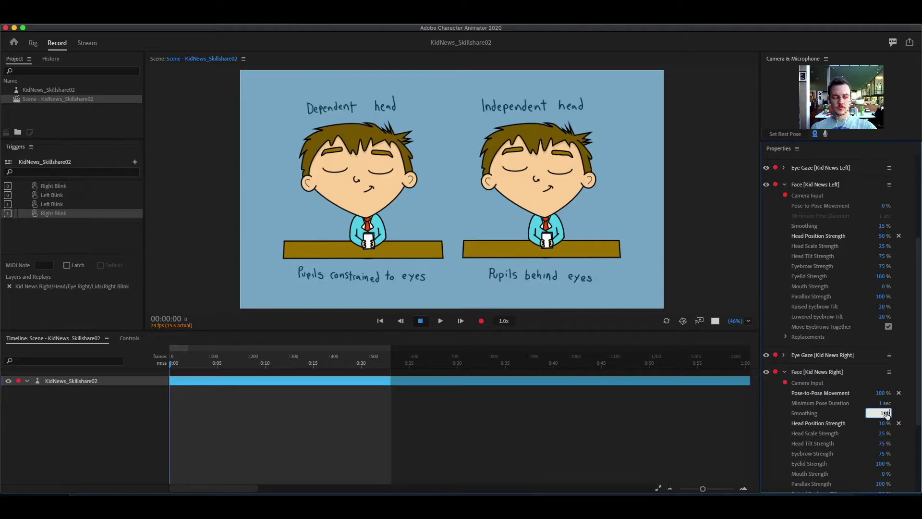
pyautogui.press('Return')
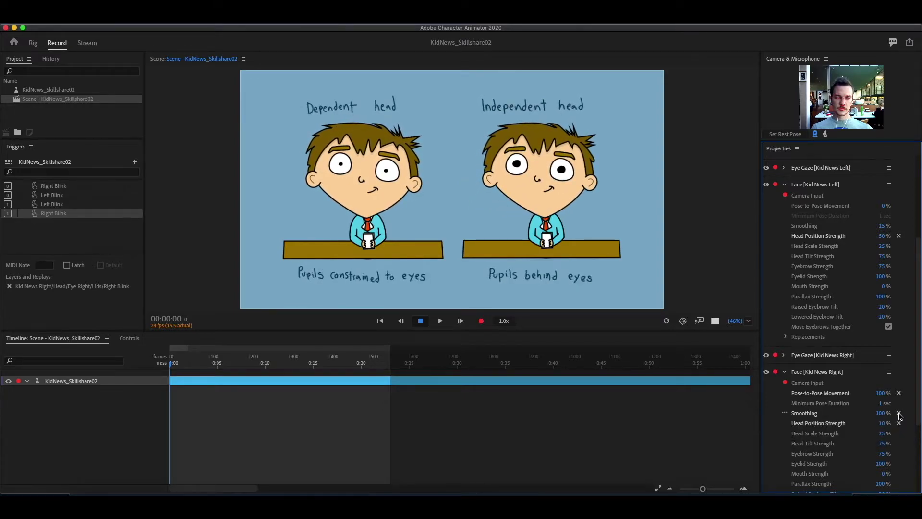
pyautogui.click(898, 412)
pyautogui.click(898, 392)
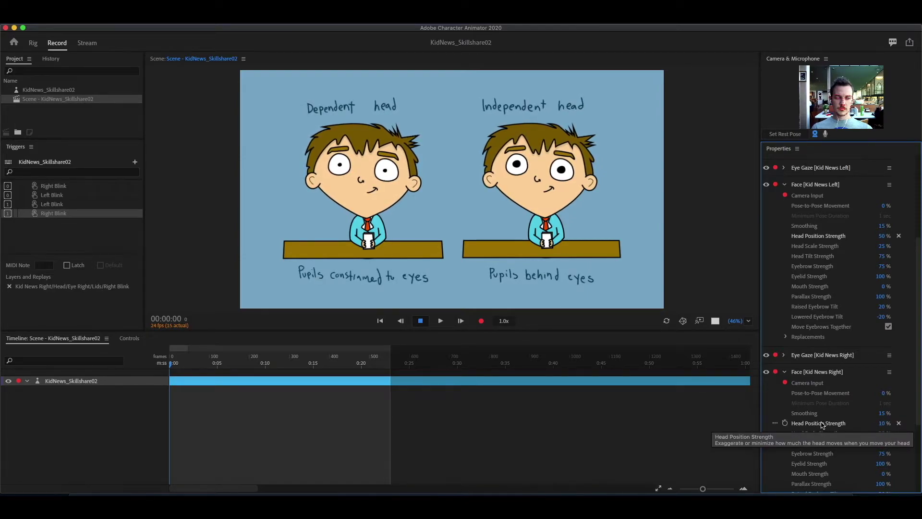
# Test Head Position Strength at 100%, then set it to 0% and recalibrate the rest pose
pyautogui.click(884, 422)
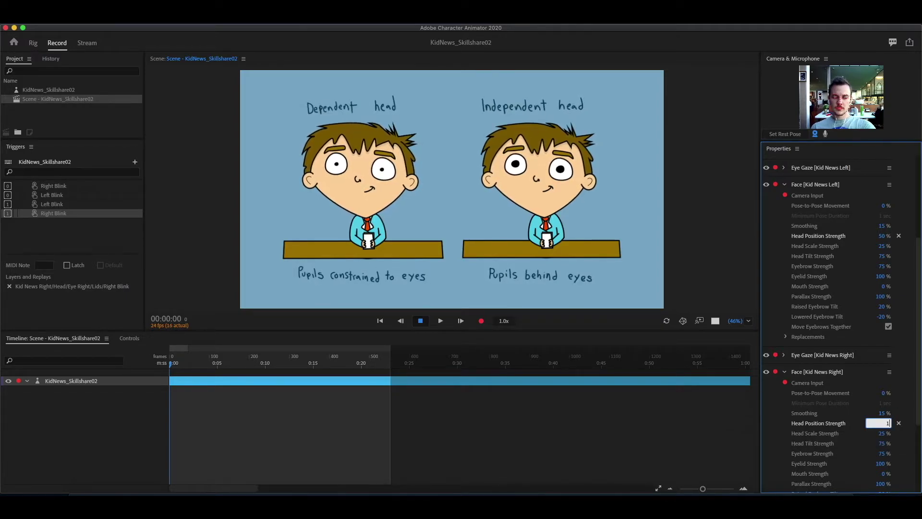
pyautogui.press('Return')
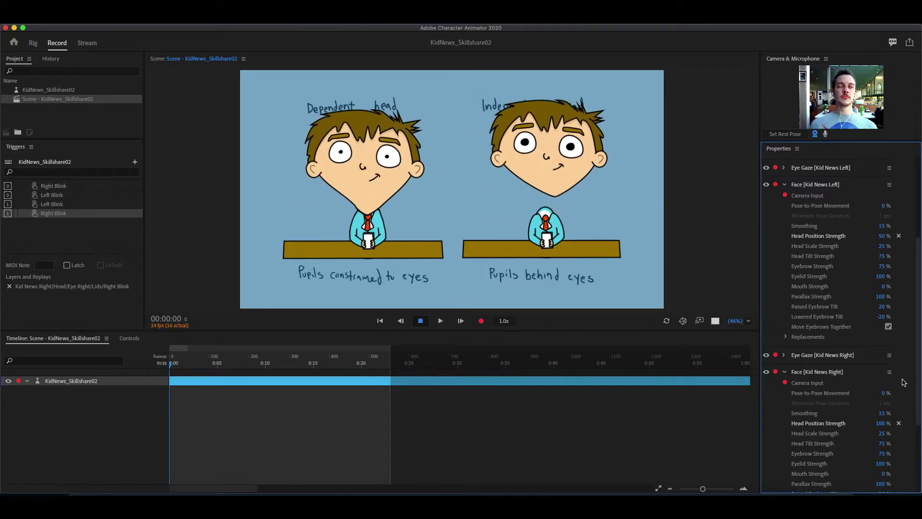
pyautogui.click(881, 424)
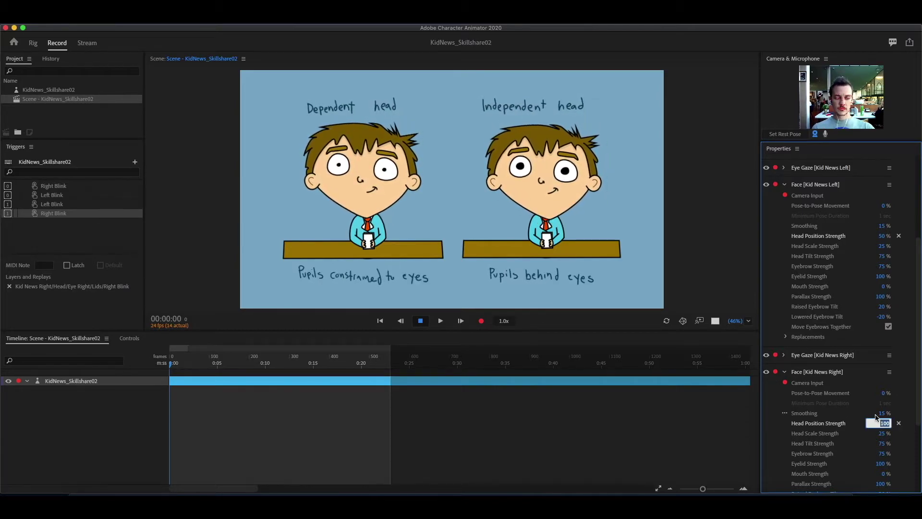
pyautogui.write('0')
pyautogui.press('Return')
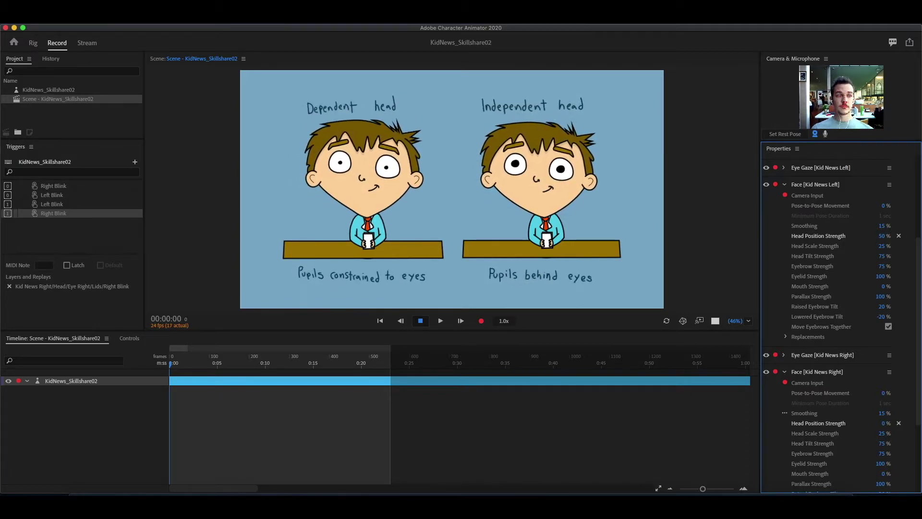
pyautogui.click(788, 137)
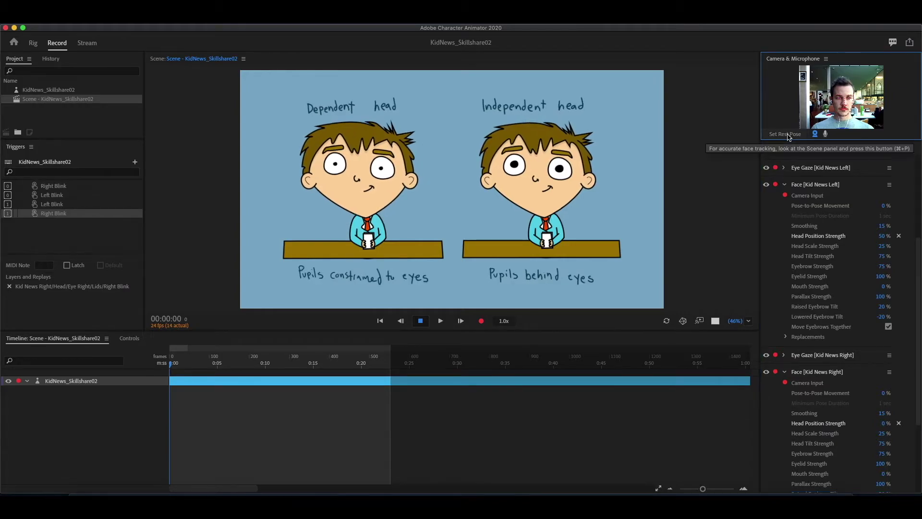
pyautogui.click(899, 425)
# Reset Head Position Strength to 100%, test Head Scale Strength at 100% and 0%, then reset it to 25%
pyautogui.click(899, 425)
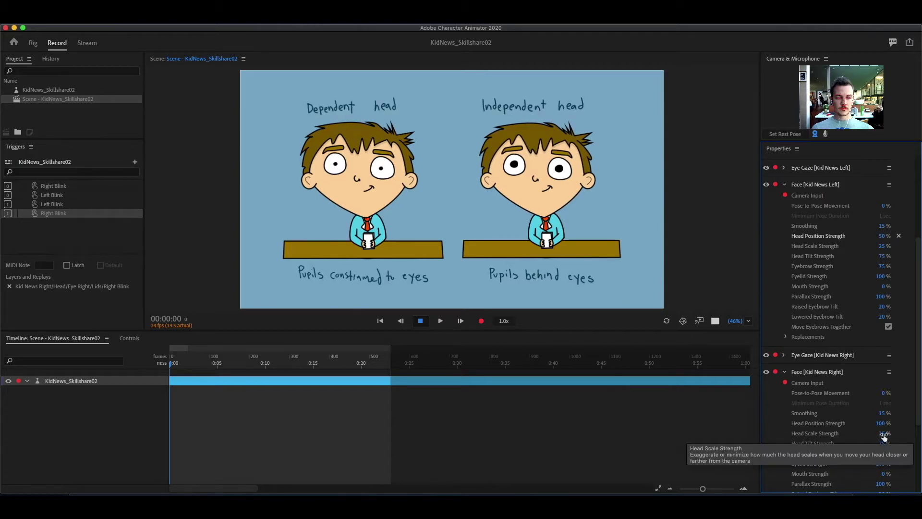
pyautogui.click(884, 433)
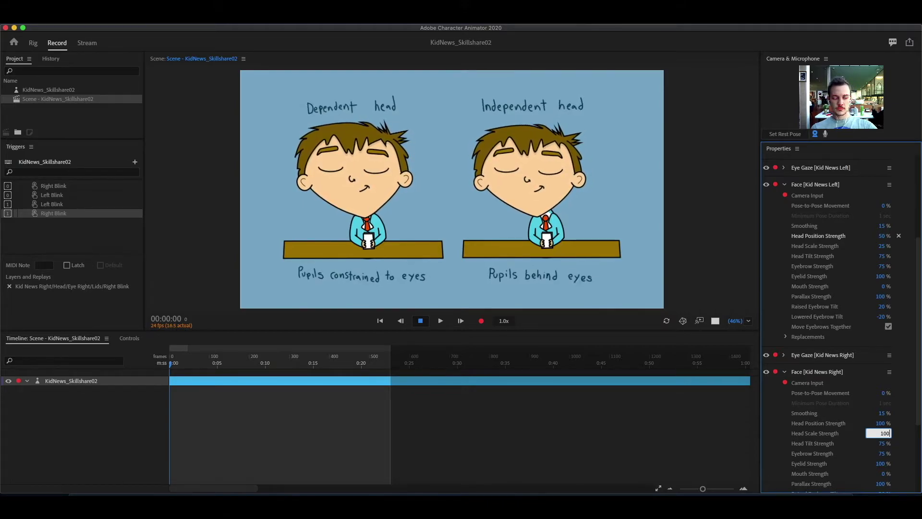
pyautogui.press('Return')
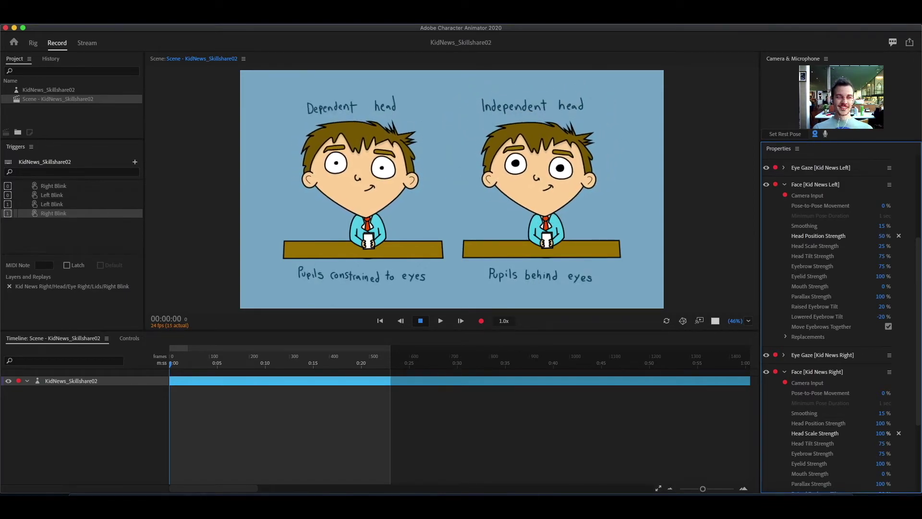
pyautogui.click(880, 433)
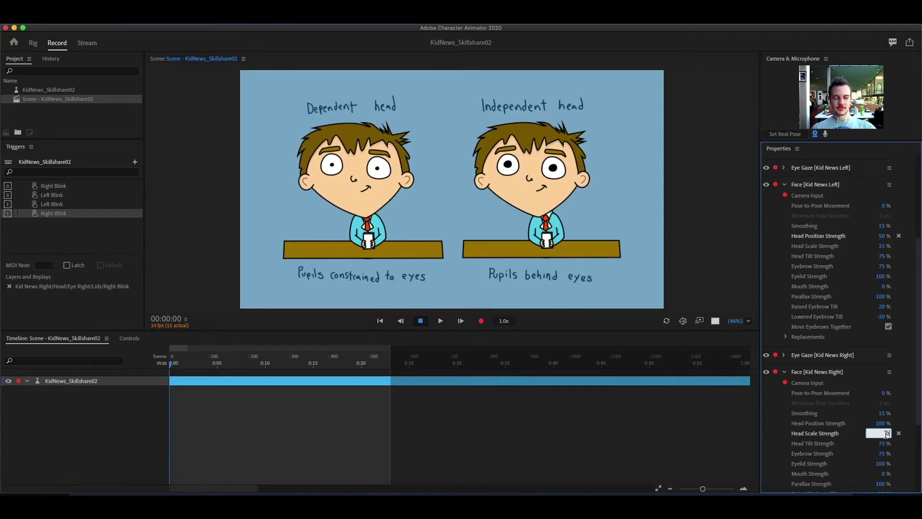
pyautogui.press('Return')
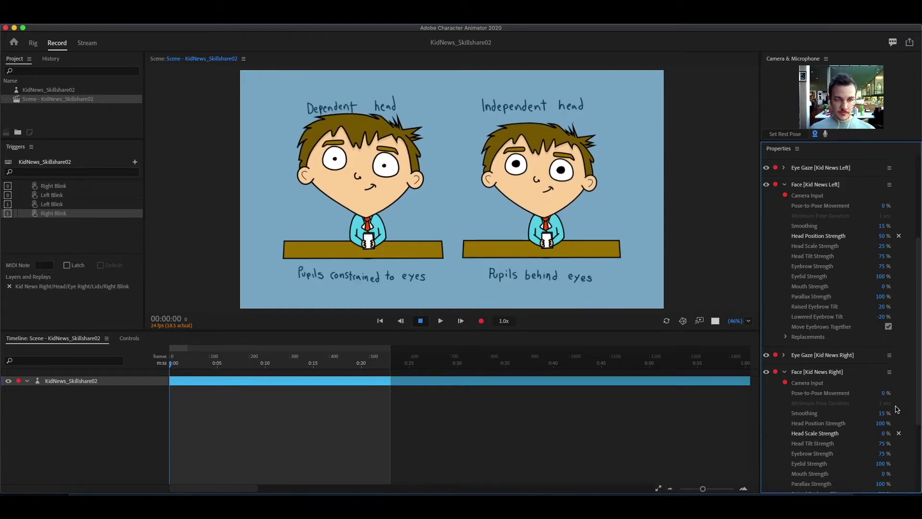
pyautogui.click(898, 433)
# Set the right puppet's Head Tilt Strength to 0%, then to 100%
pyautogui.click(881, 444)
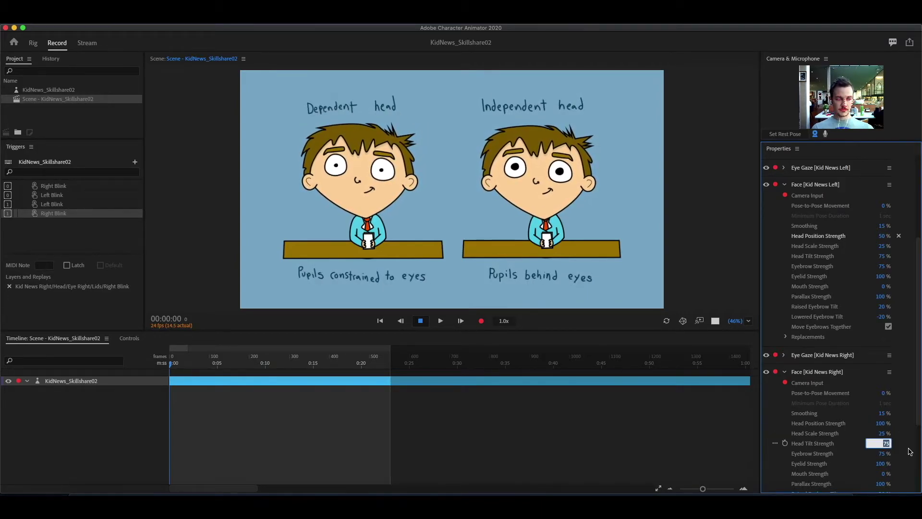
pyautogui.press('Return')
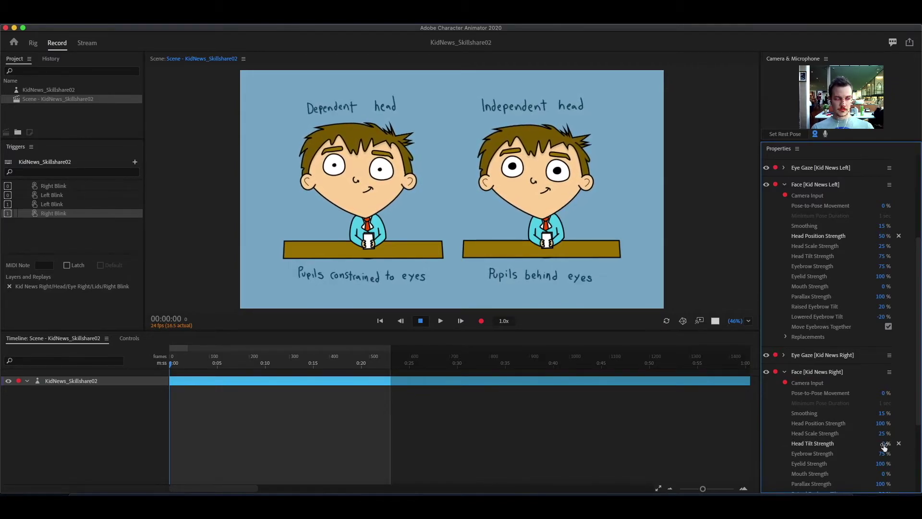
pyautogui.click(884, 443)
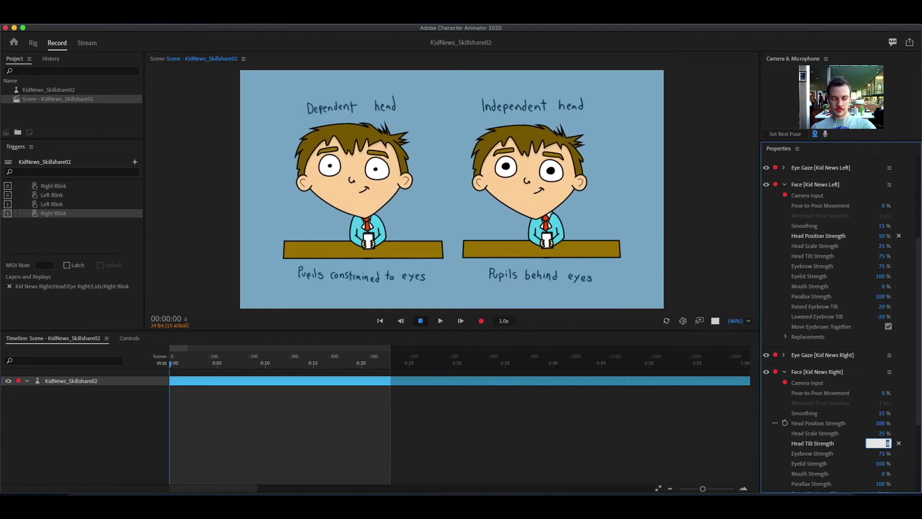
pyautogui.write('100')
pyautogui.press('Return')
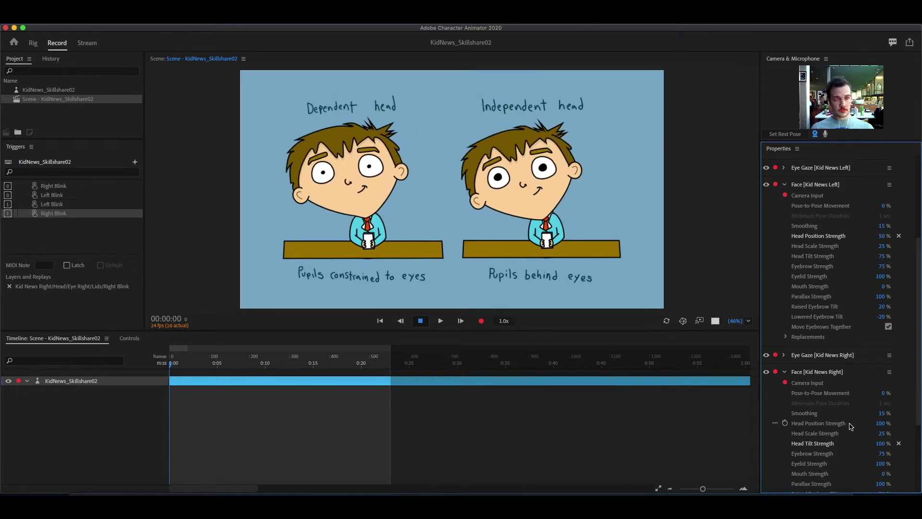
# Push Head Tilt Strength to 200% to exaggerate the tilt, then drop it back to 0%
pyautogui.click(882, 441)
pyautogui.write('2')
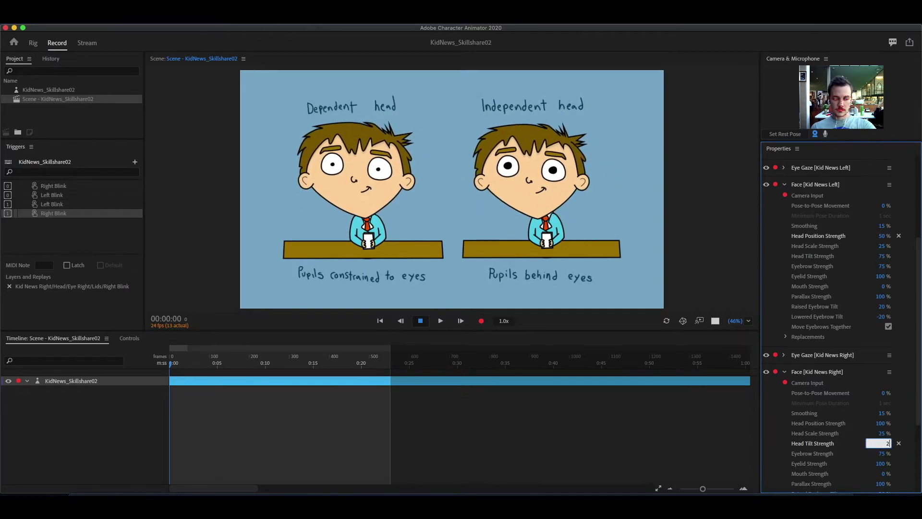
pyautogui.write('00')
pyautogui.press('Return')
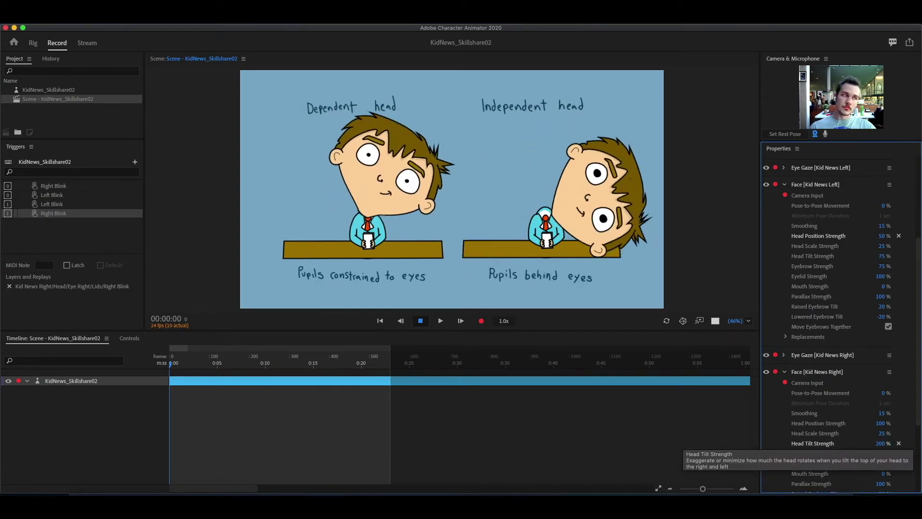
pyautogui.click(885, 443)
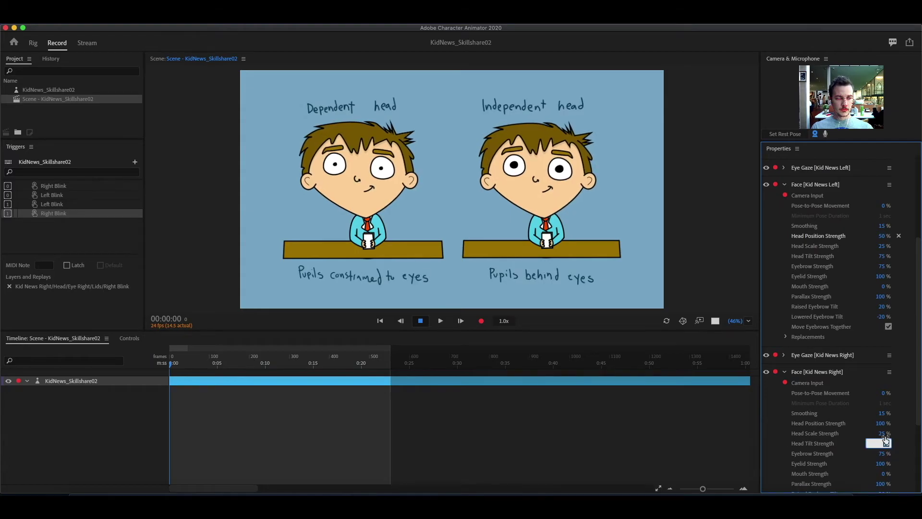
pyautogui.press('Return')
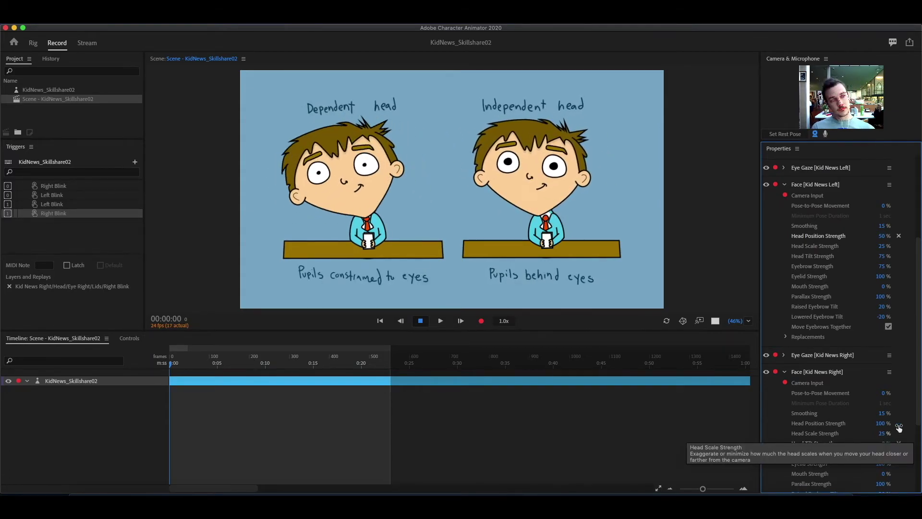
# Reset the right puppet's Head Tilt Strength to its 75 % default
pyautogui.click(898, 445)
pyautogui.scroll(-3, 899, 445)
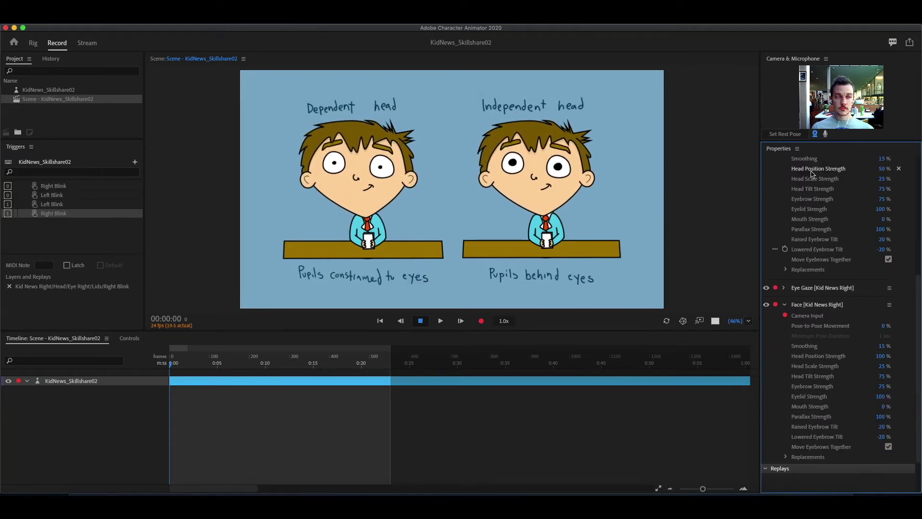
pyautogui.click(791, 139)
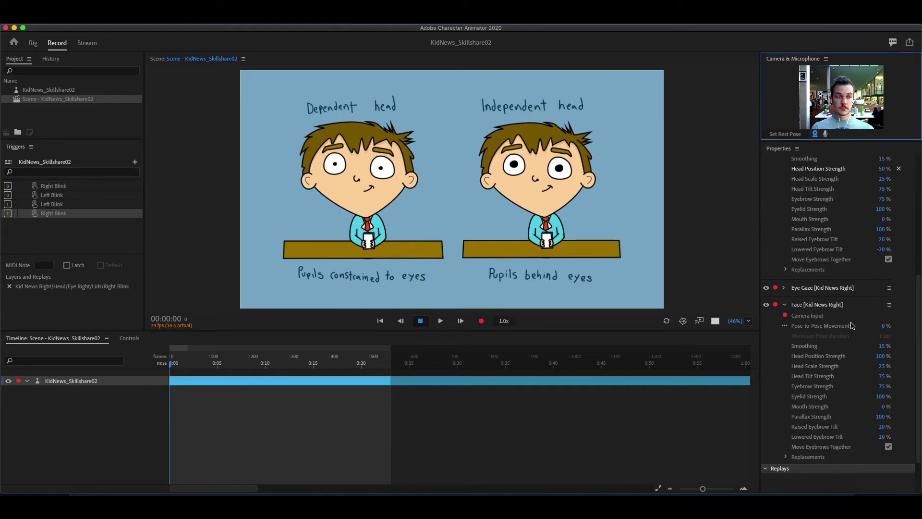
# Try Eyebrow Strength at 150 %, then raise it to 200 %
pyautogui.click(885, 386)
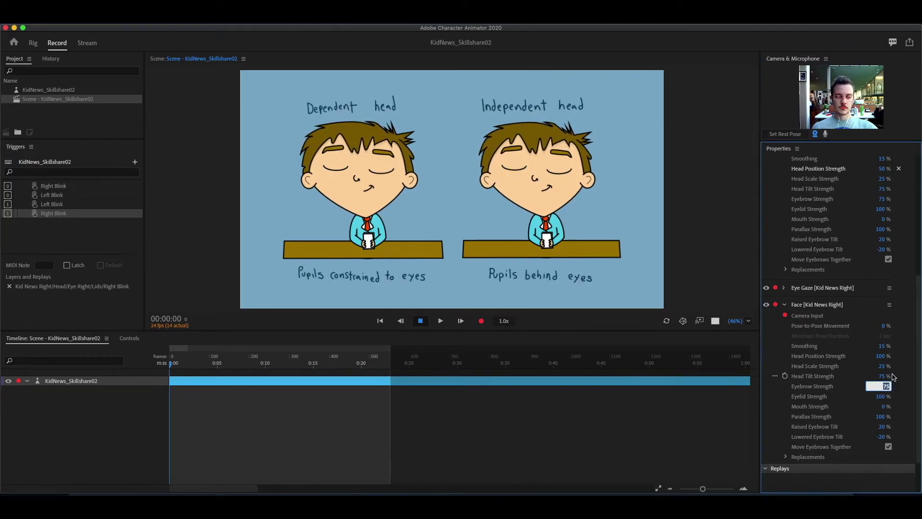
pyautogui.write('150')
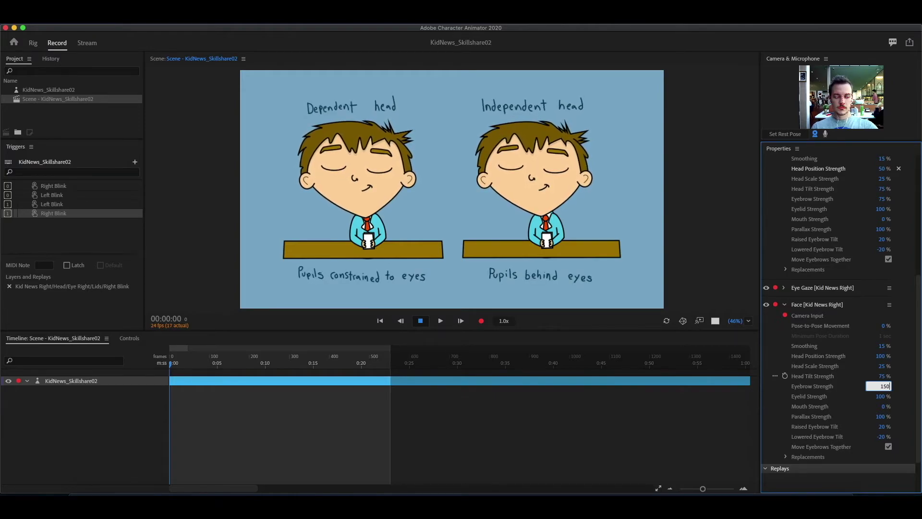
pyautogui.press('Return')
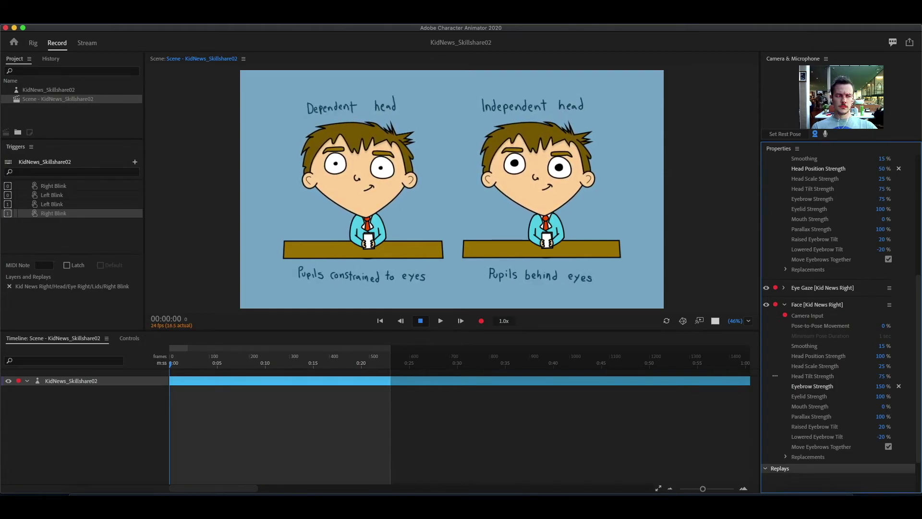
pyautogui.click(881, 387)
pyautogui.write('2')
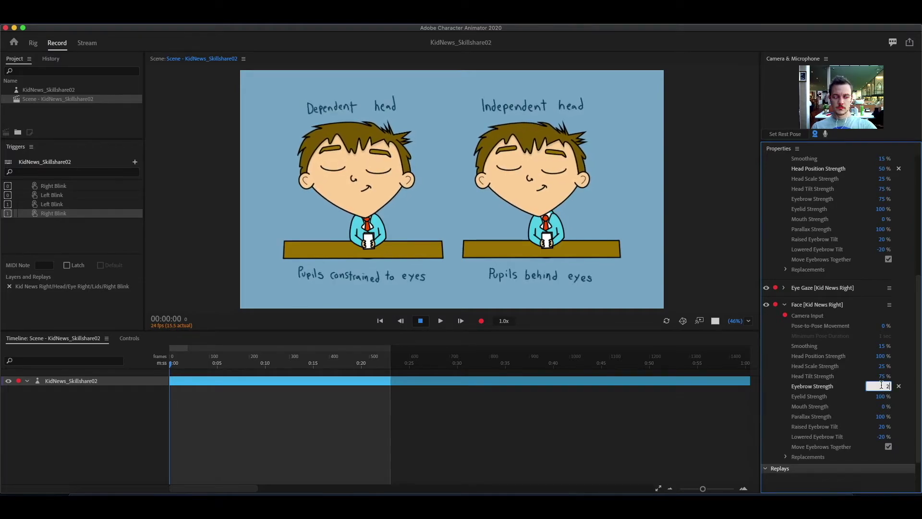
pyautogui.write('00')
pyautogui.press('Return')
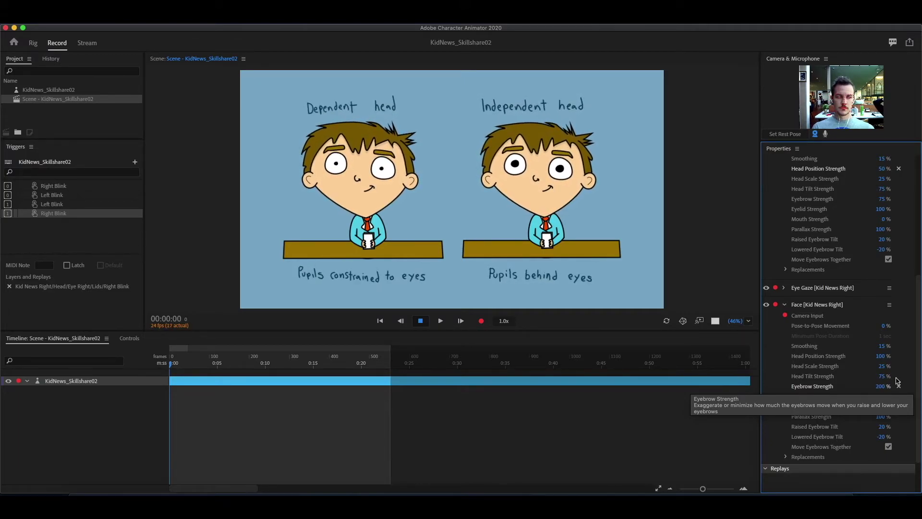
# Reset Eyebrow Strength to 75 %, test Eyelid Strength at 0 %, then reset it to 100 %
pyautogui.click(897, 382)
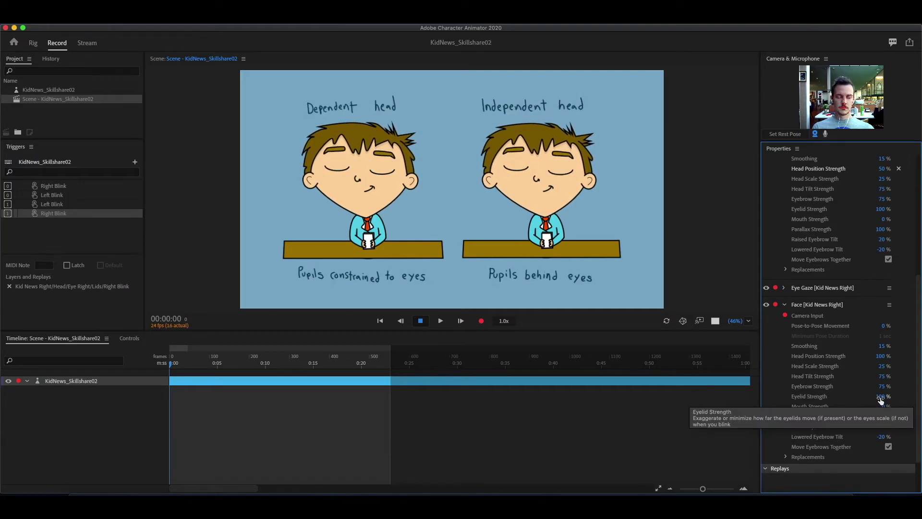
pyautogui.click(880, 396)
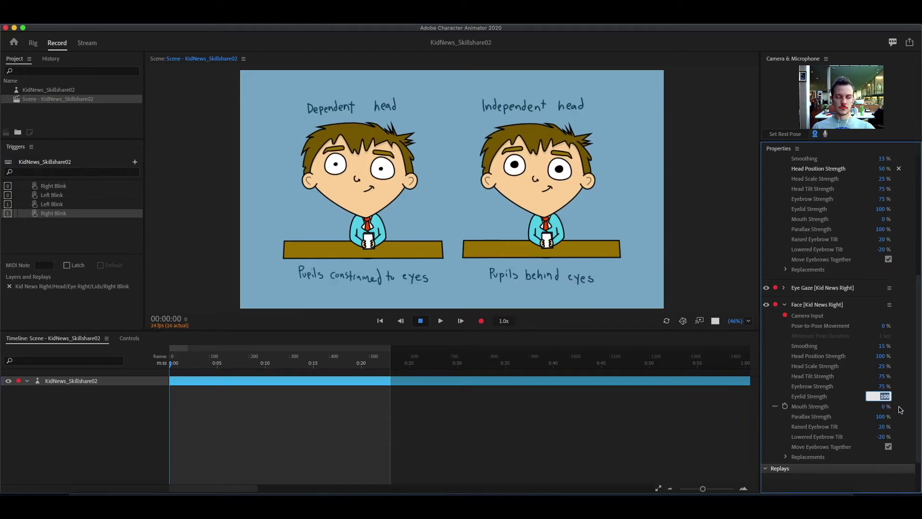
pyautogui.write('0')
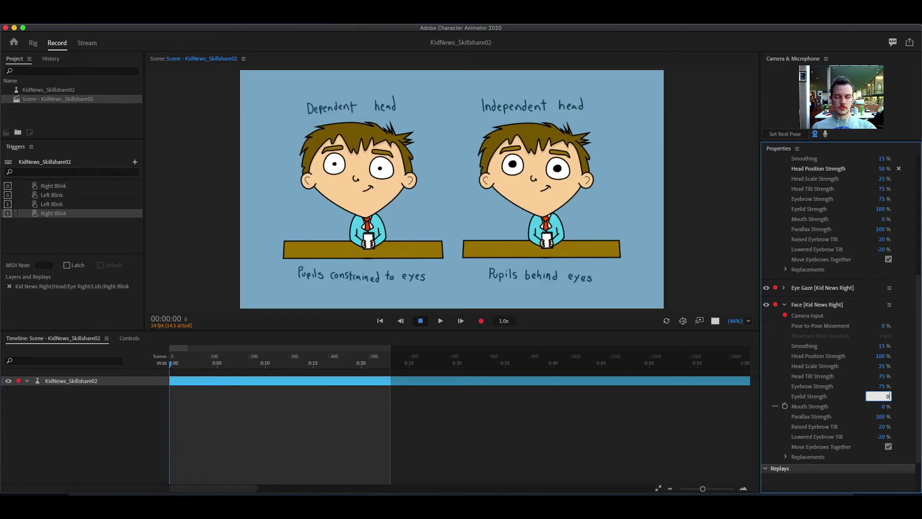
pyautogui.press('Return')
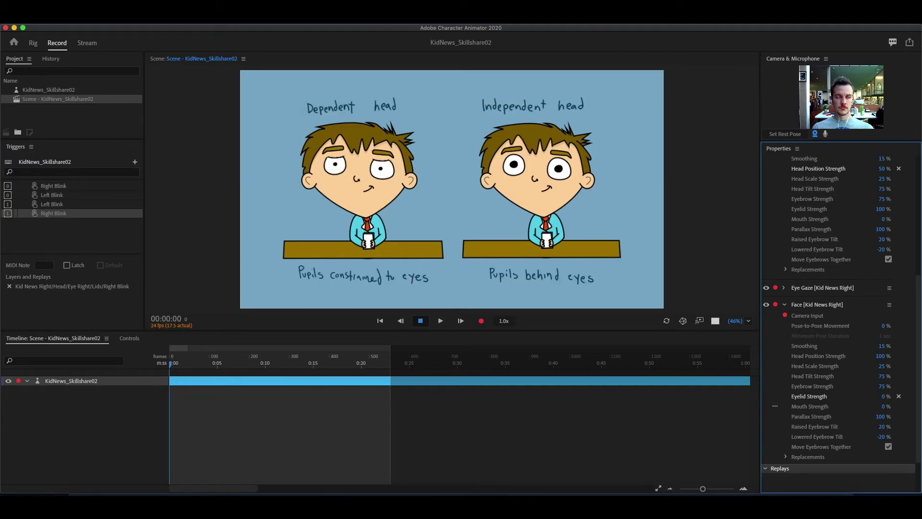
pyautogui.click(898, 397)
pyautogui.moveTo(818, 409)
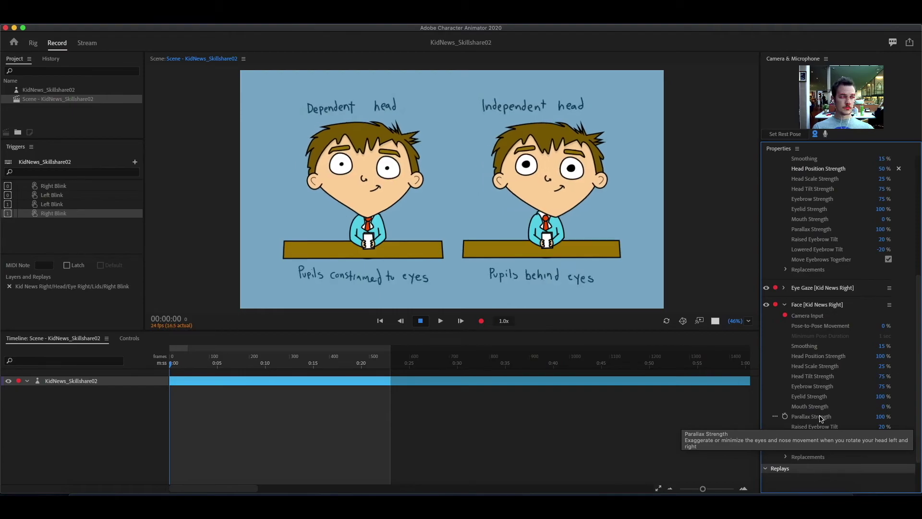
# Try Raised Eyebrow Tilt at 100 %, then reset it to its 20 % default
pyautogui.click(881, 427)
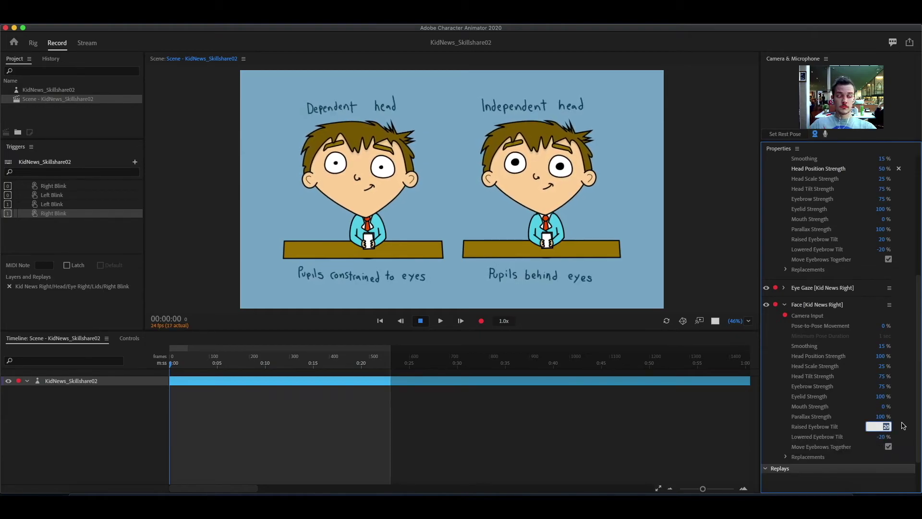
pyautogui.write('00')
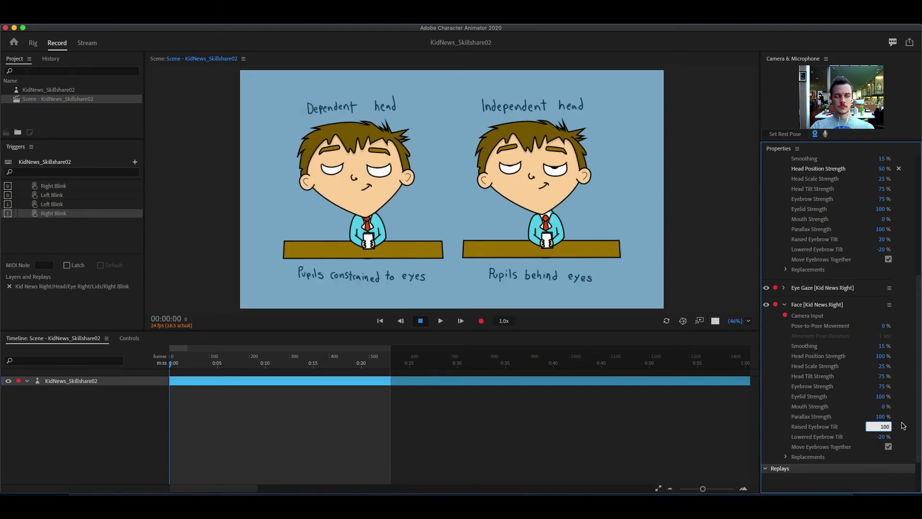
pyautogui.press('Return')
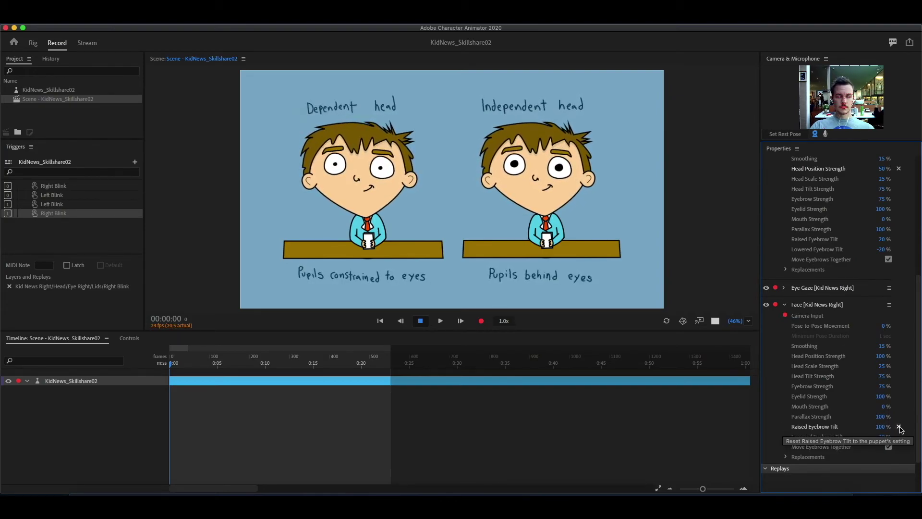
pyautogui.click(900, 427)
# Set Lowered Eyebrow Tilt to -40 %, down from its -20 % default
pyautogui.click(886, 437)
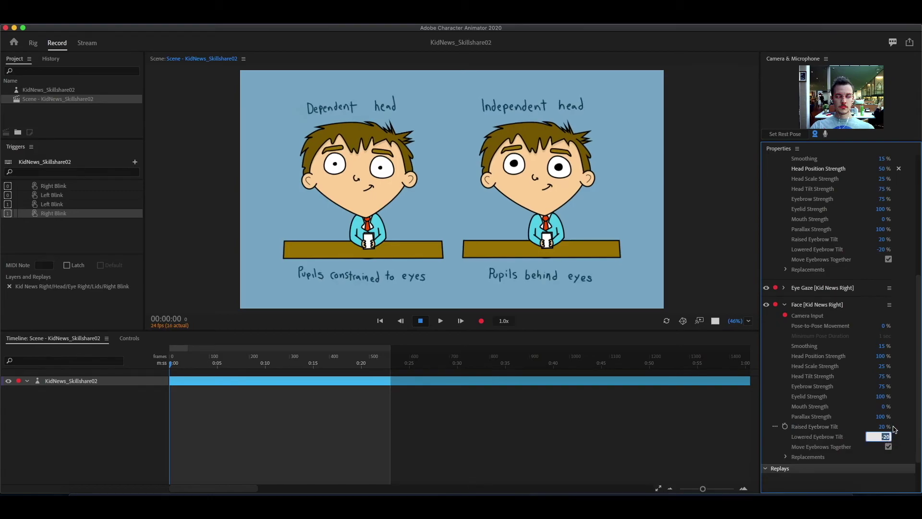
pyautogui.write('0')
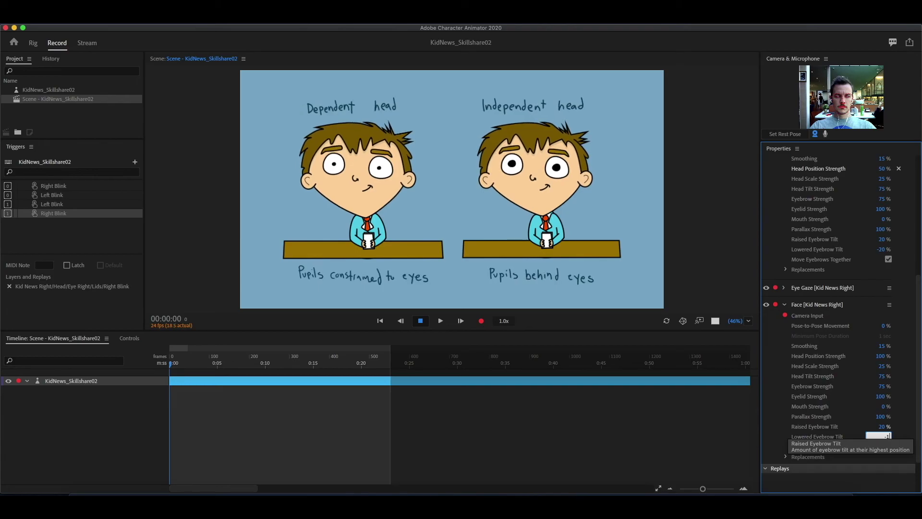
pyautogui.write('40')
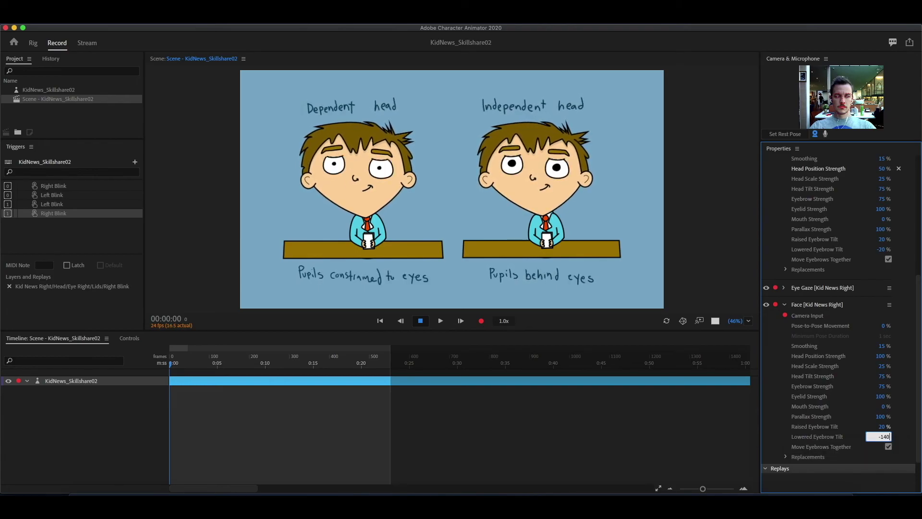
pyautogui.press('BackSpace')
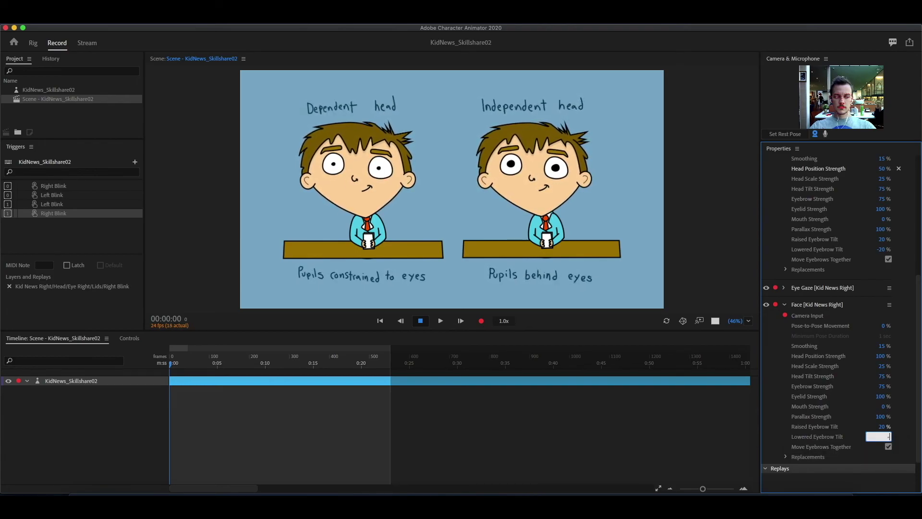
pyautogui.press('Return')
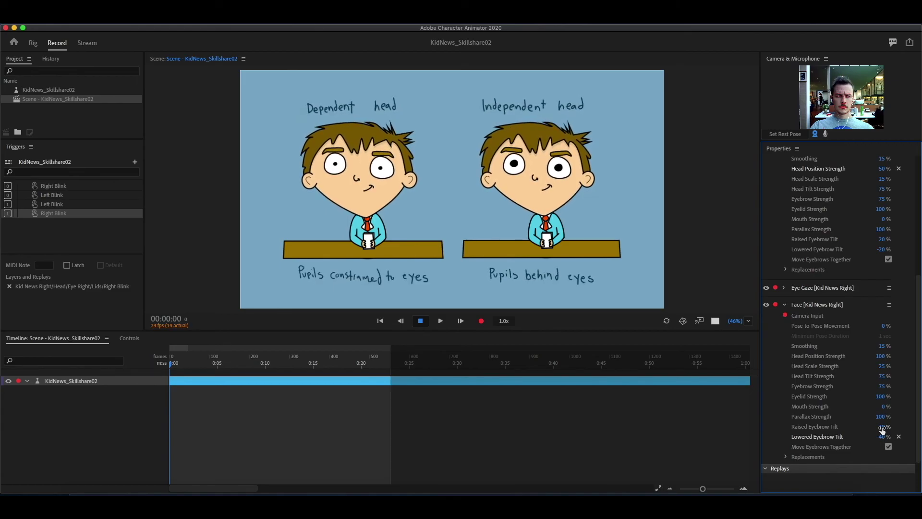
# Reset Lowered Eyebrow Tilt to -20 %, toggle Move Eyebrows Together off and on, and expand Replacements
pyautogui.click(898, 436)
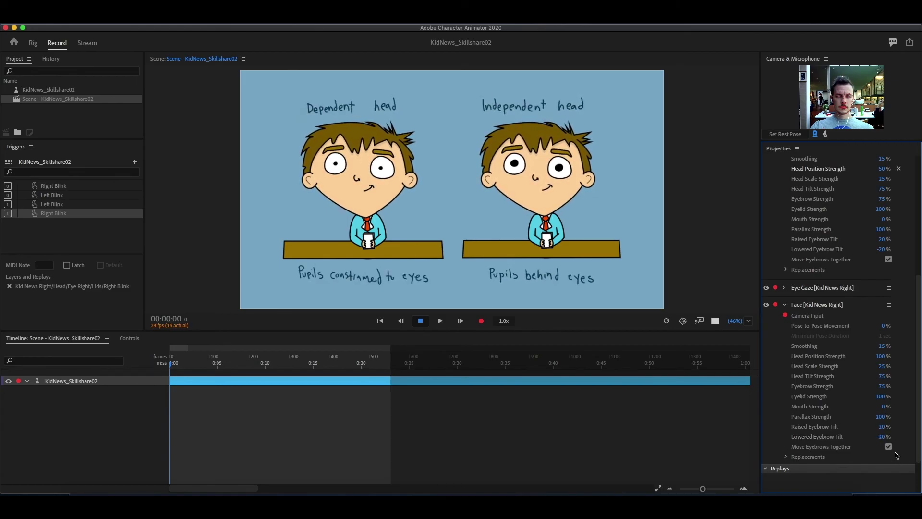
pyautogui.click(889, 447)
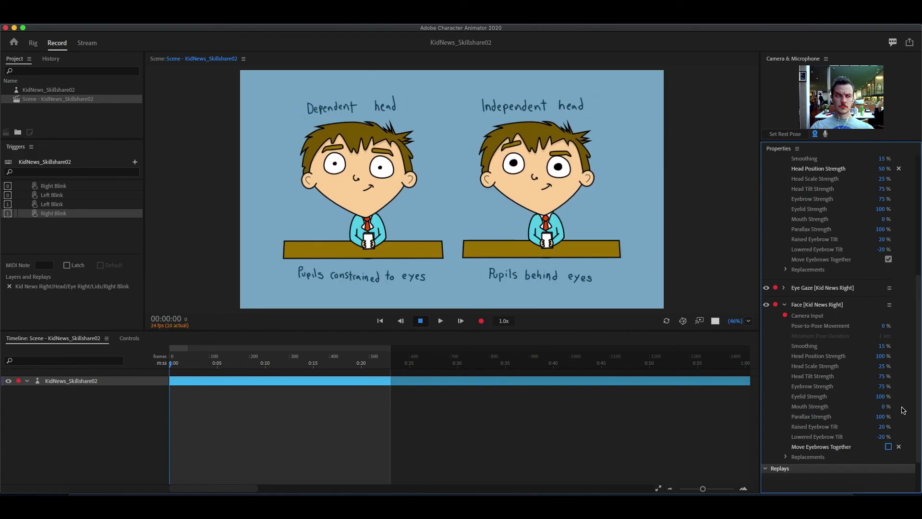
pyautogui.click(888, 447)
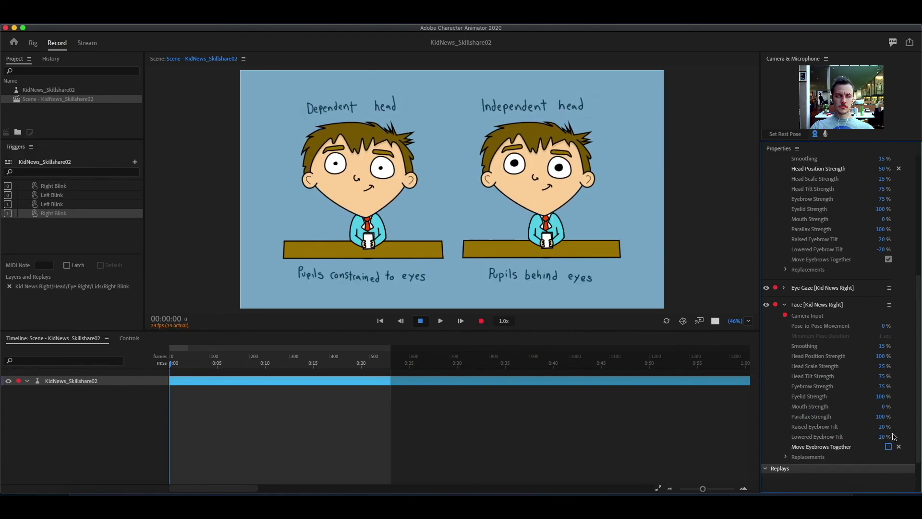
pyautogui.scroll(-3, 899, 415)
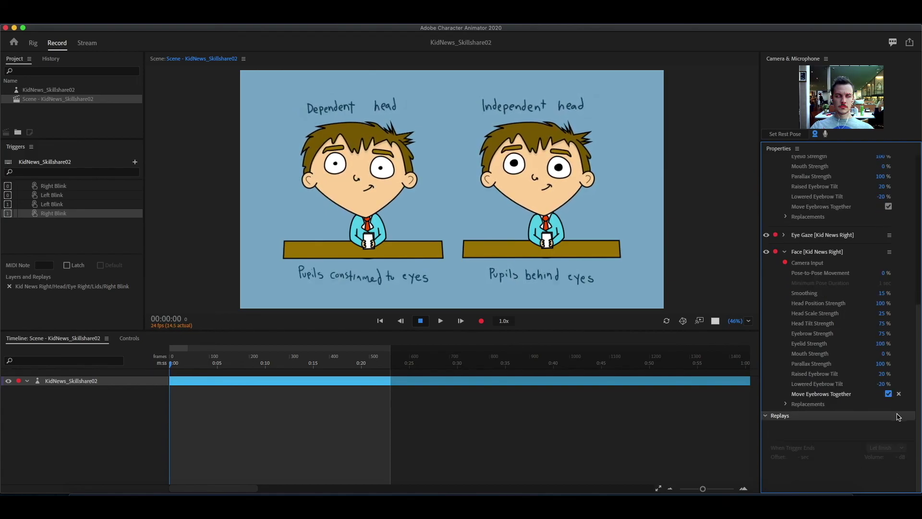
pyautogui.click(786, 406)
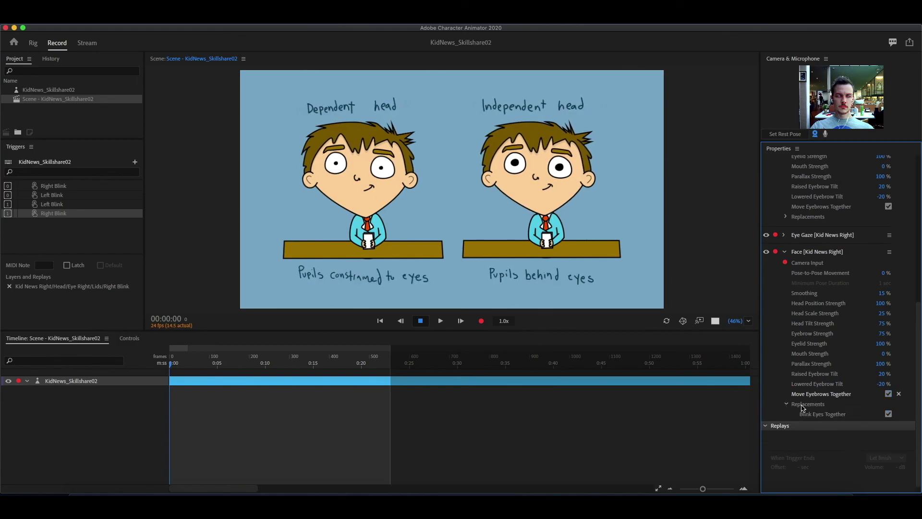